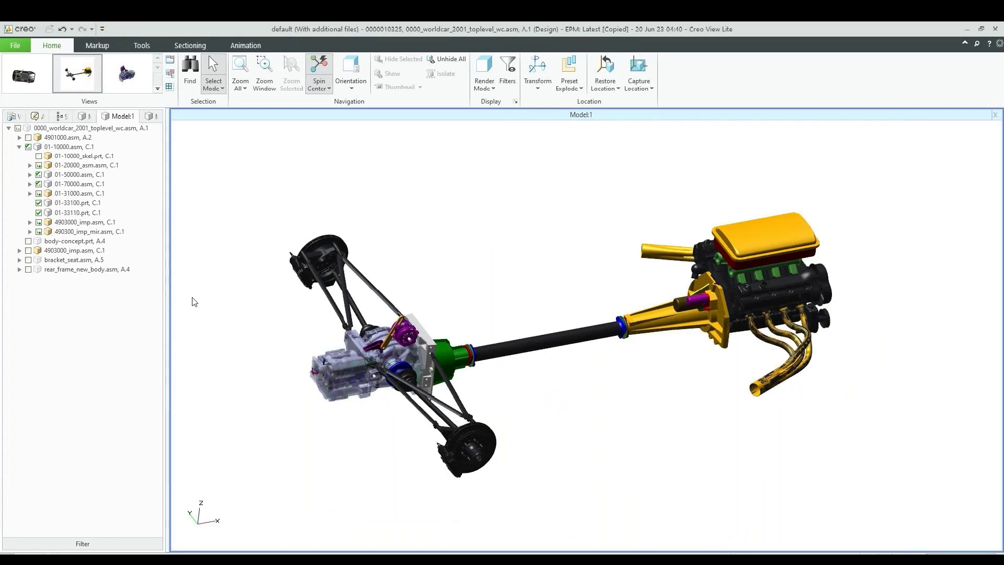
- Select the gearbox housing in the drivetrain model and inspect the gearbox in its own saved view
left_click(337, 369)
left_click(364, 369)
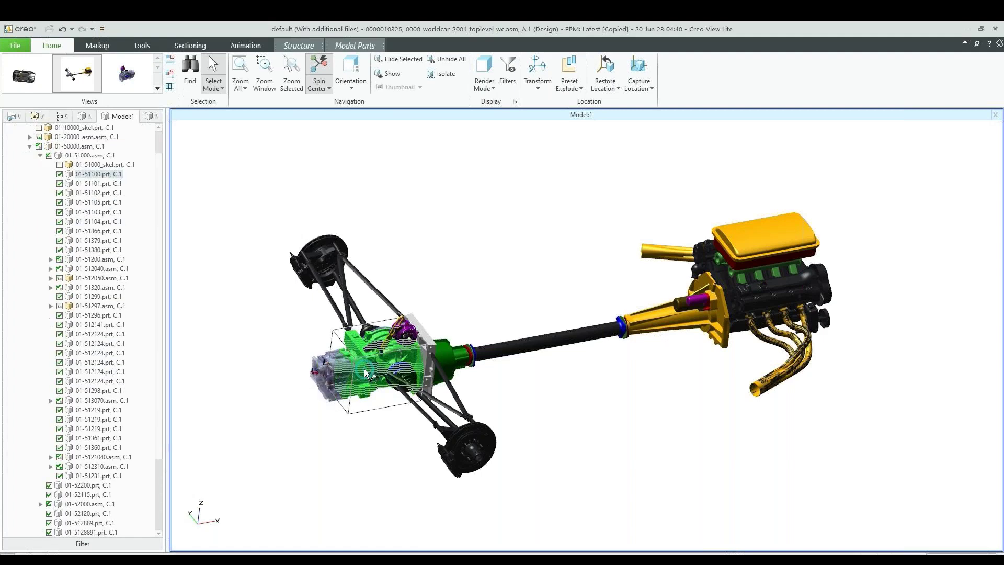
left_click(131, 84)
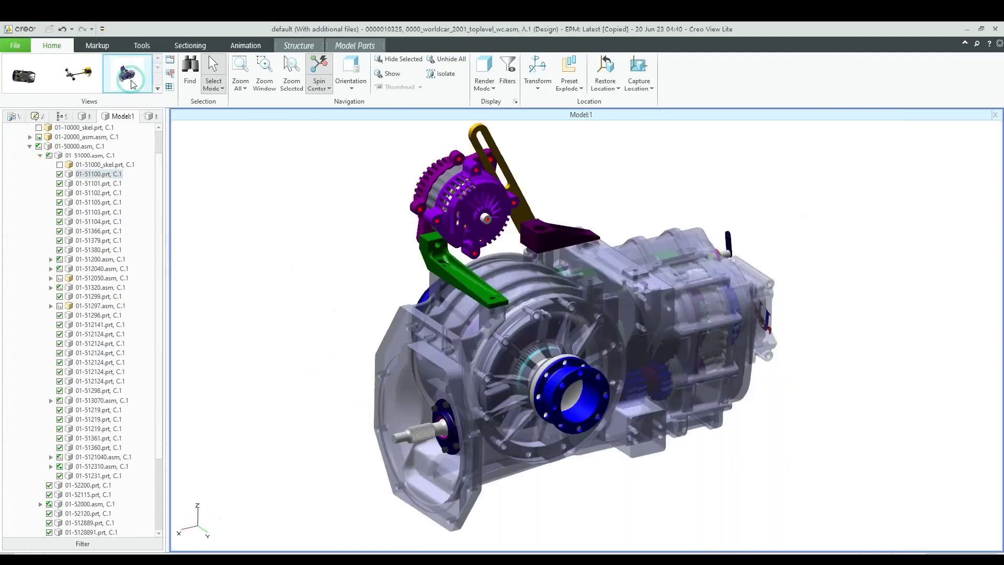
scroll(362, 359, "down", 3)
middle_click_drag(334, 339, 331, 405)
left_click(778, 398)
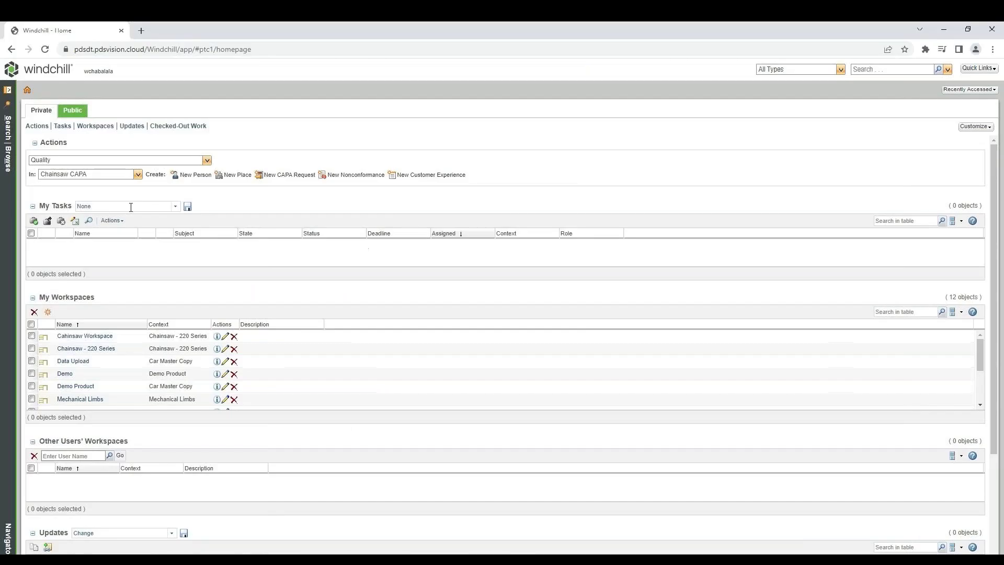
- Switch to Windchill and start a new customer experience in the World Car WC quality context
left_click(6, 157)
left_click(145, 113)
left_click(54, 146)
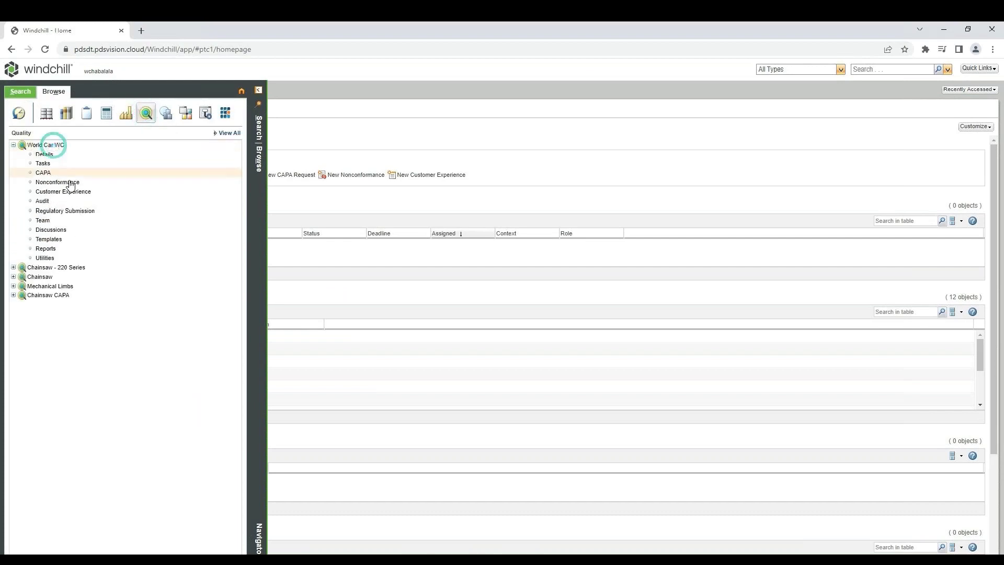
left_click(78, 191)
left_click(34, 126)
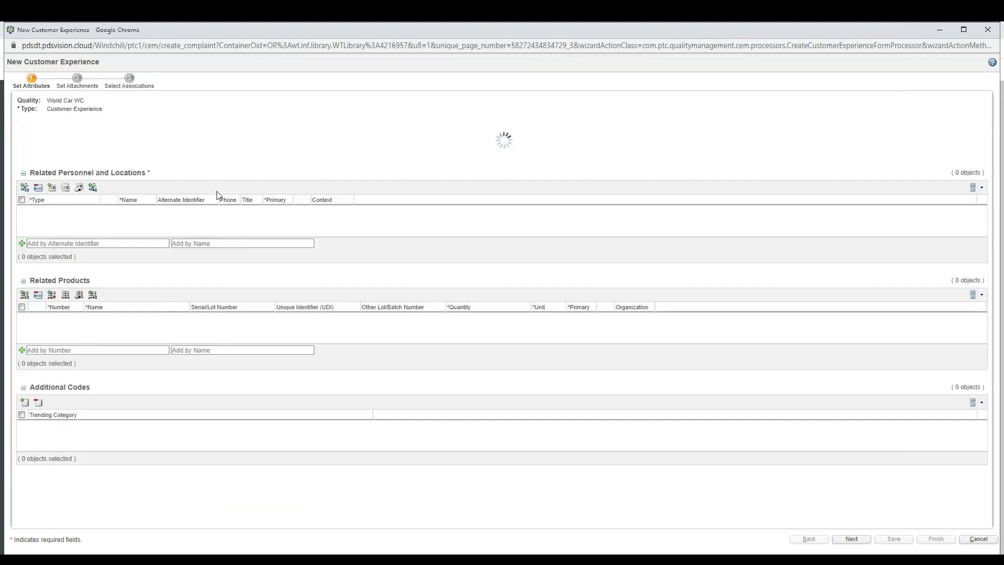
- Set the date to 2023-06-14 and the entry location to Texas Race Cars, searching site names for TEXAS*
left_click(76, 195)
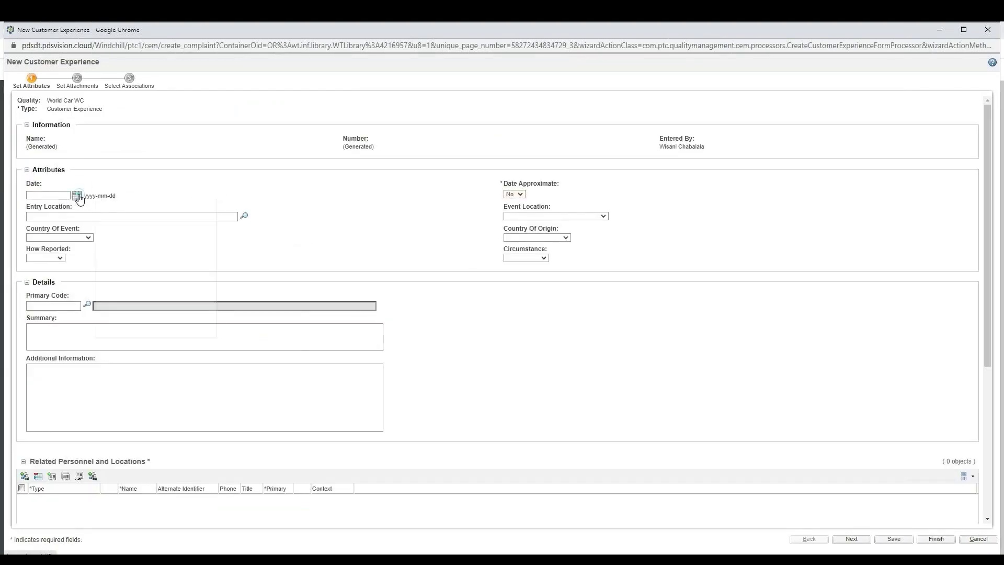
left_click(156, 281)
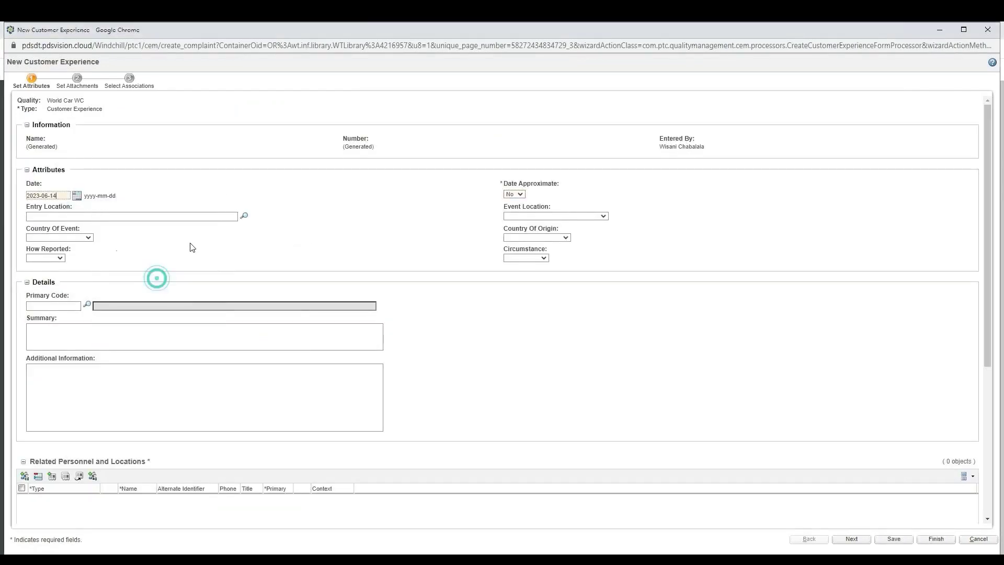
left_click(244, 216)
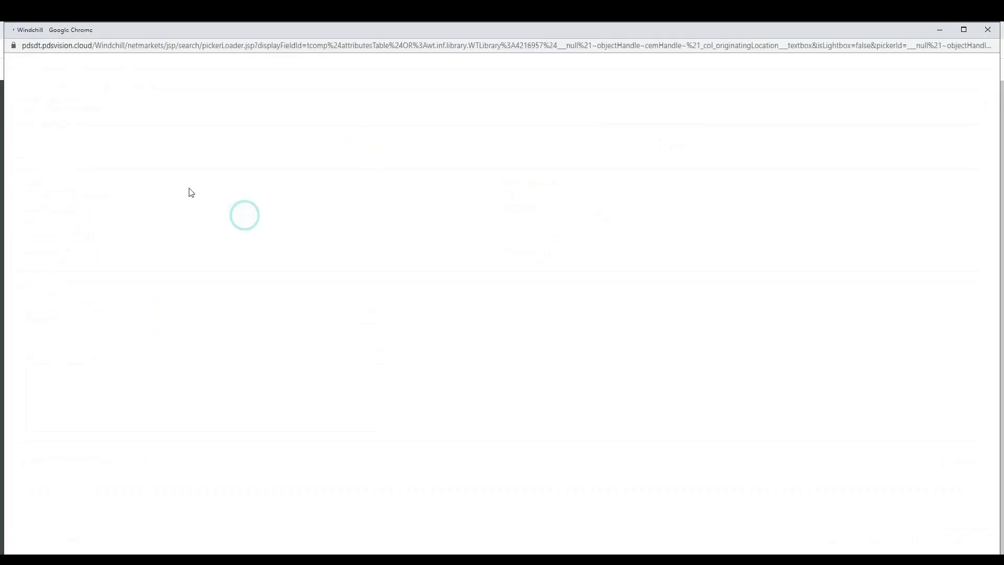
left_click(85, 108)
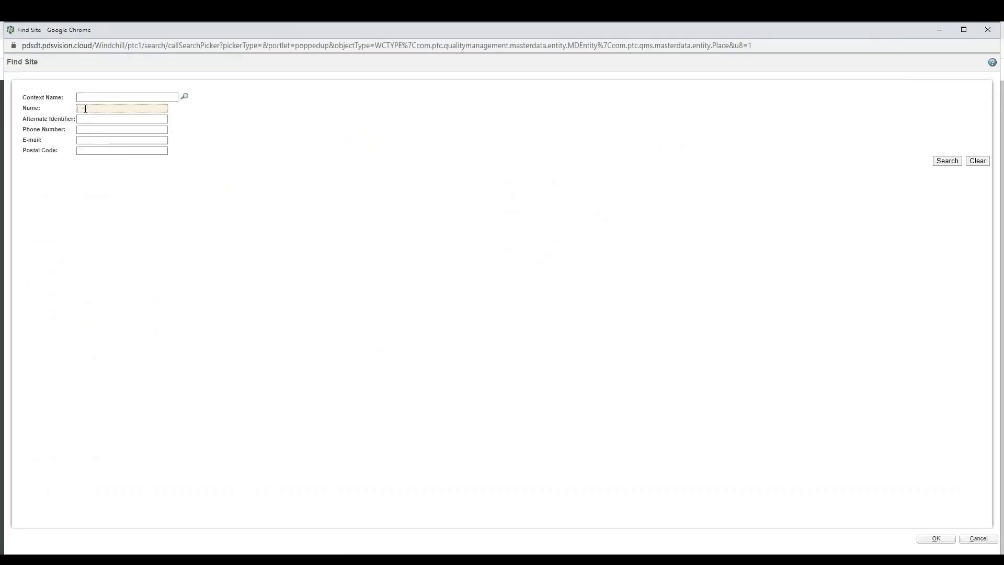
type("TEXAS*")
key("Return")
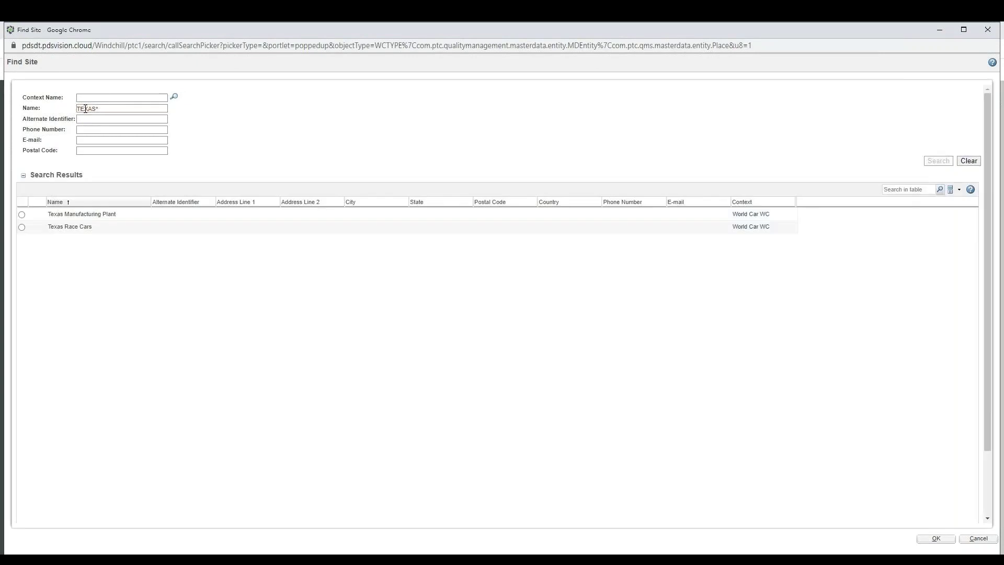
left_click(22, 227)
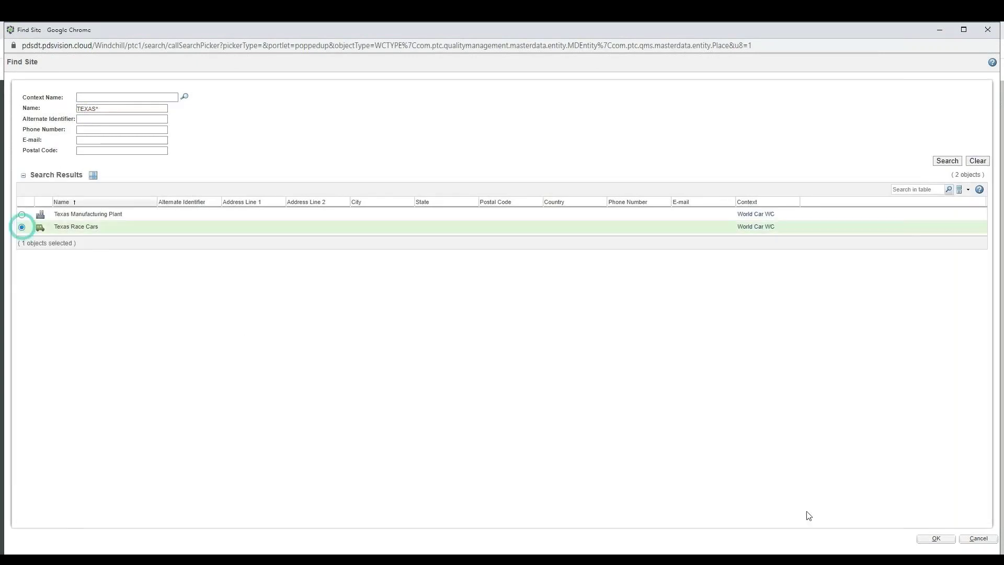
left_click(936, 538)
- Set the country of event to United States and how it was reported to In Person
left_click(88, 238)
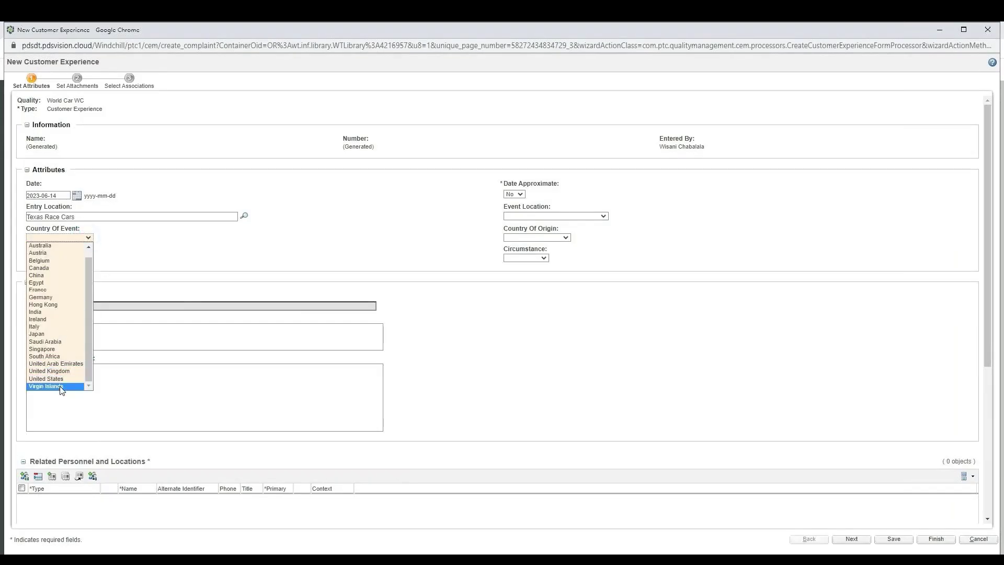
left_click(63, 380)
left_click(59, 257)
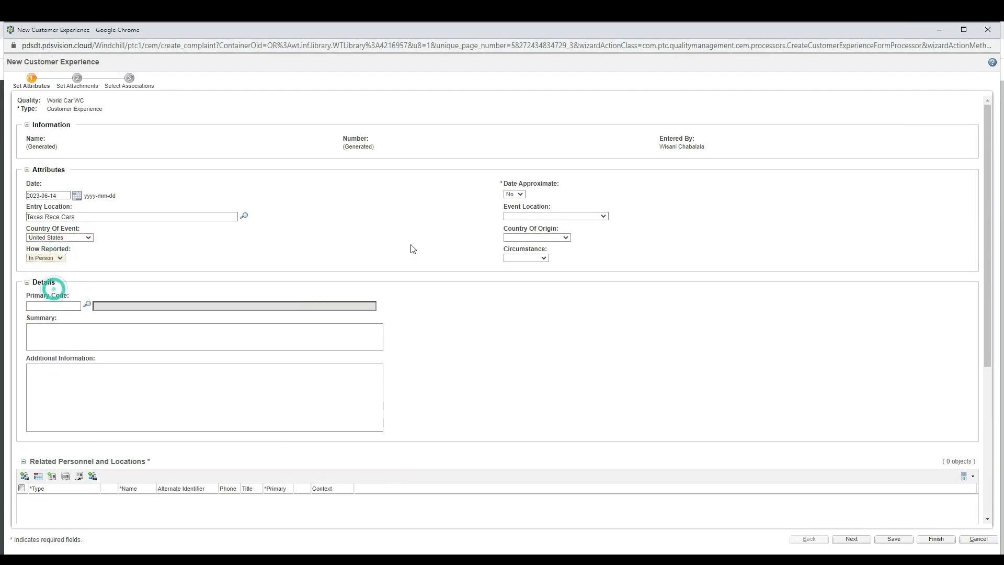
- Set the event location to Unknown, the country of origin to United States and the circumstance to Ongoing use
left_click(601, 216)
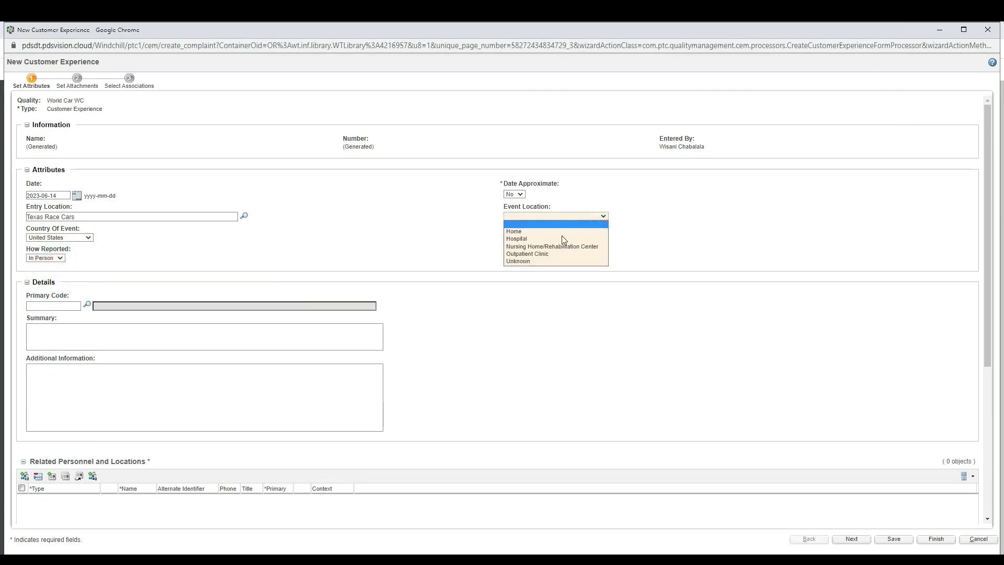
left_click(520, 261)
left_click(563, 238)
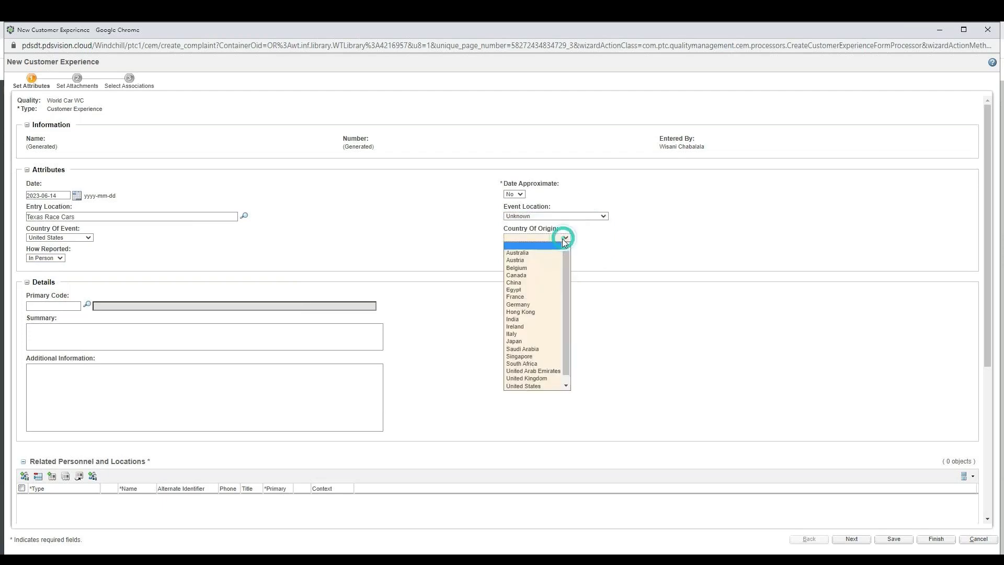
left_click(538, 377)
left_click(544, 258)
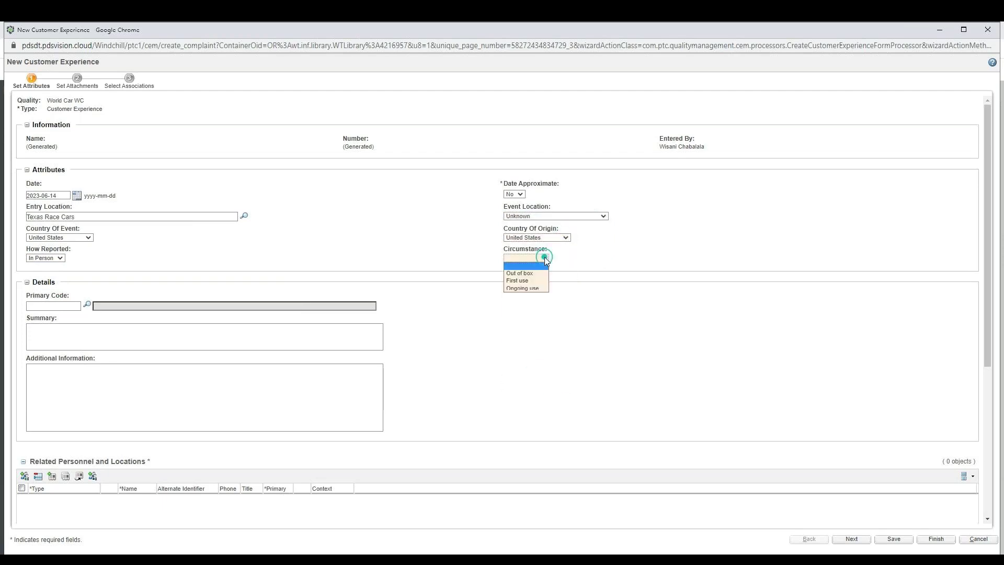
left_click(528, 289)
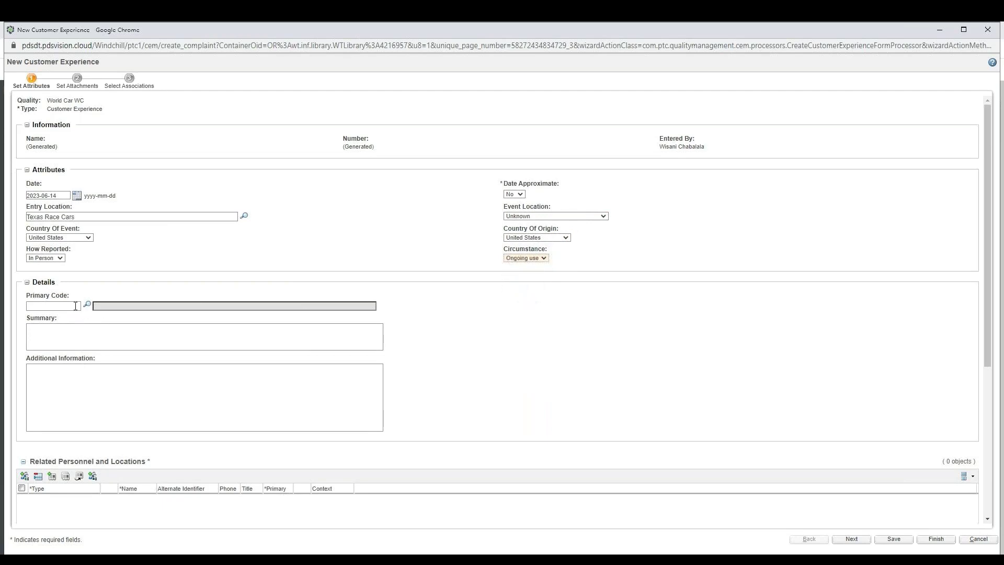
- Set the primary code to Product Quality Complaint and enter the summary "AFTER THREE WEEKS OF DRIVING, THE SECOND AND THIRD GEARS DO NOT ENGAGE."
left_click(87, 305)
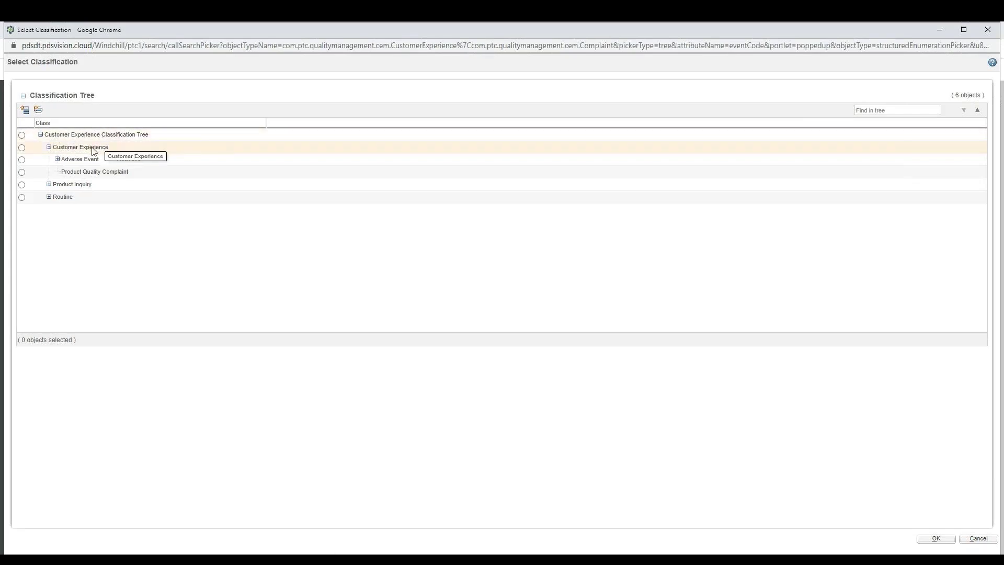
left_click(20, 172)
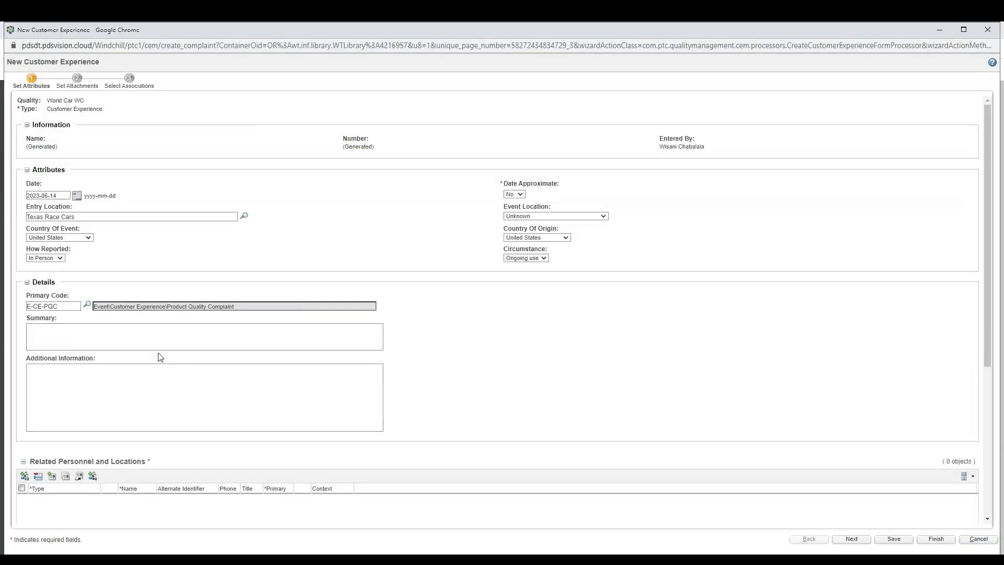
left_click(92, 330)
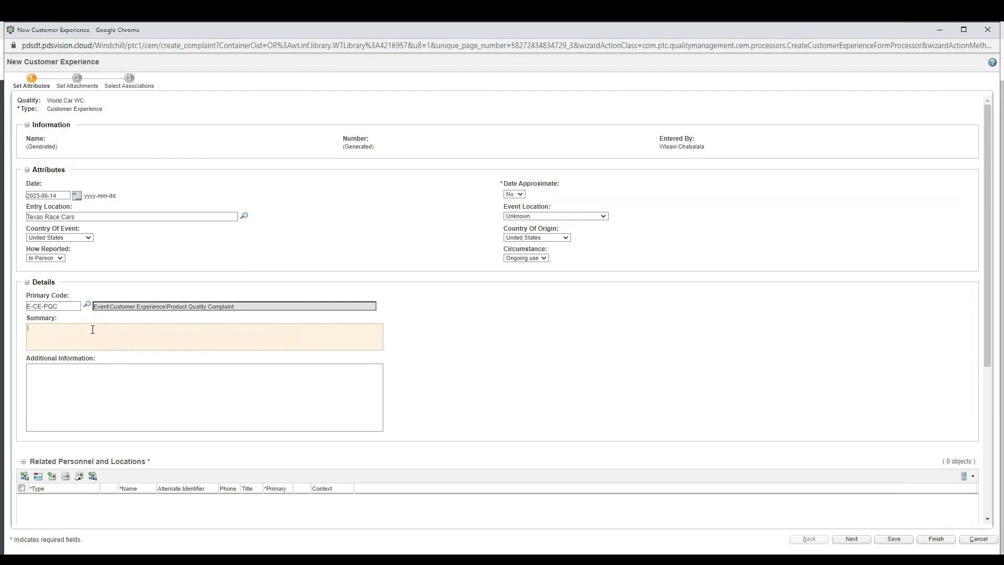
type("AFTER THREE WEEKS OF U")
key("BackSpace")
key("BackSpace")
key("BackSpace")
type("DRIVING, THE")
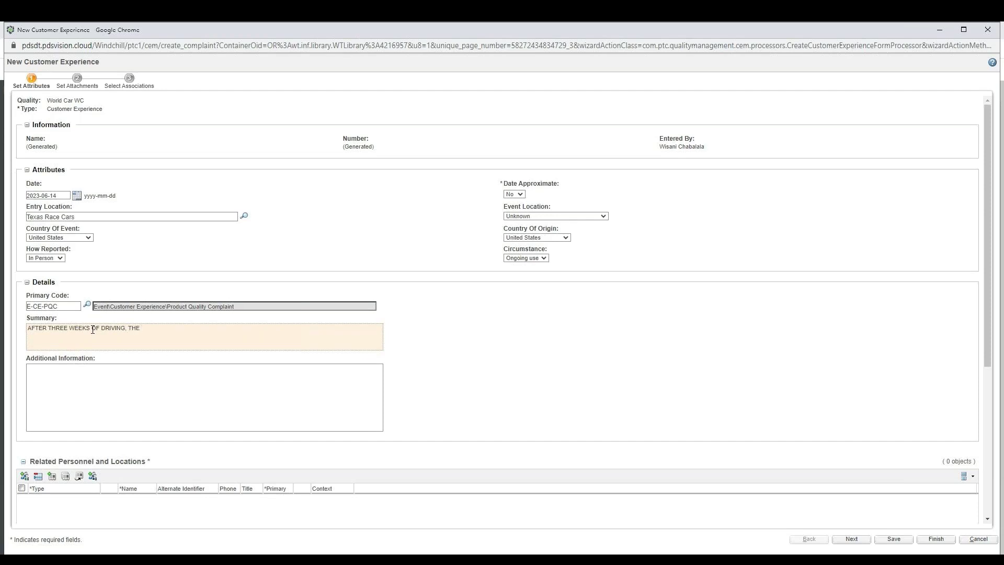
type(" SECOND AND THIRD GEARS DO NOT ENGAGE")
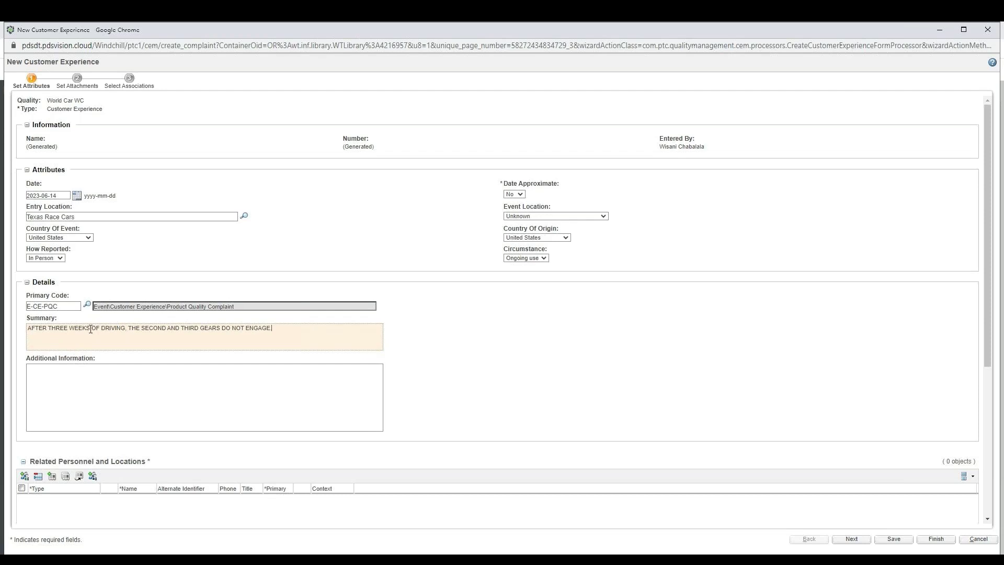
- Enter the additional information "THIS IS ONE OF FOUR CARS WHICH RECENTLY HAD THEIR DRIVE SHAFT CHANGED."
left_click(79, 381)
type("TH")
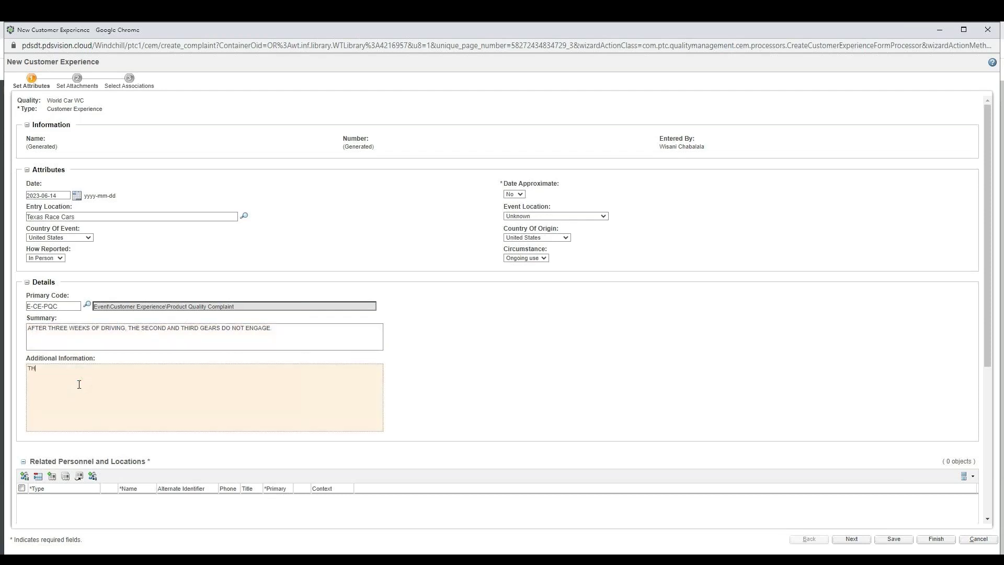
type("IS IS ONE OF FOUR CARS WHICH RECENTLY HAD")
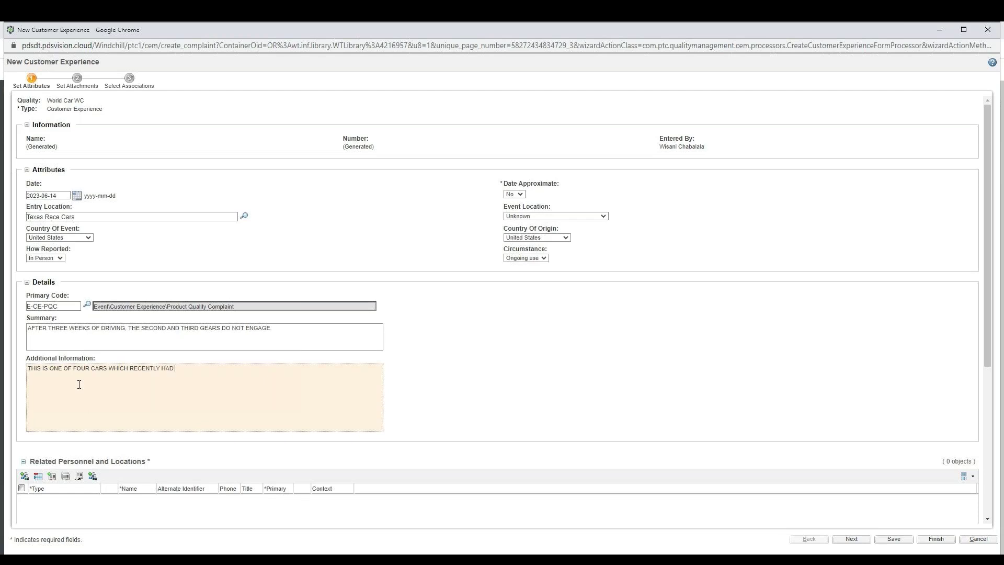
type(" THE")
key("BackSpace")
key("BackSpace")
key("BackSpace")
key("BackSpace")
type("D THEIR DRIVE SHAFT CHANGED")
- Add the reporting person by name to the related personnel as Initial Reporter and mark them as primary
scroll(92, 388, "down", 4)
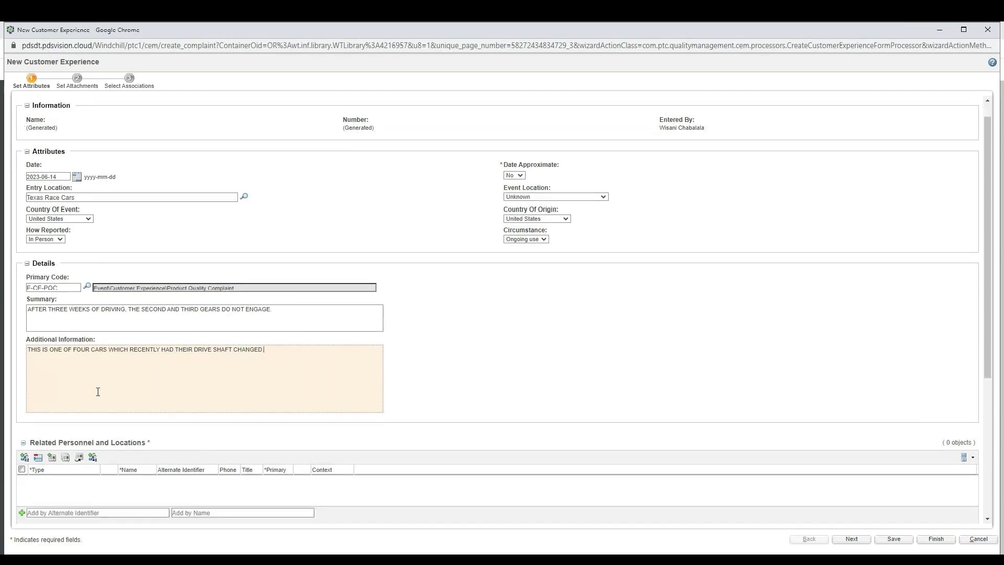
left_click(193, 321)
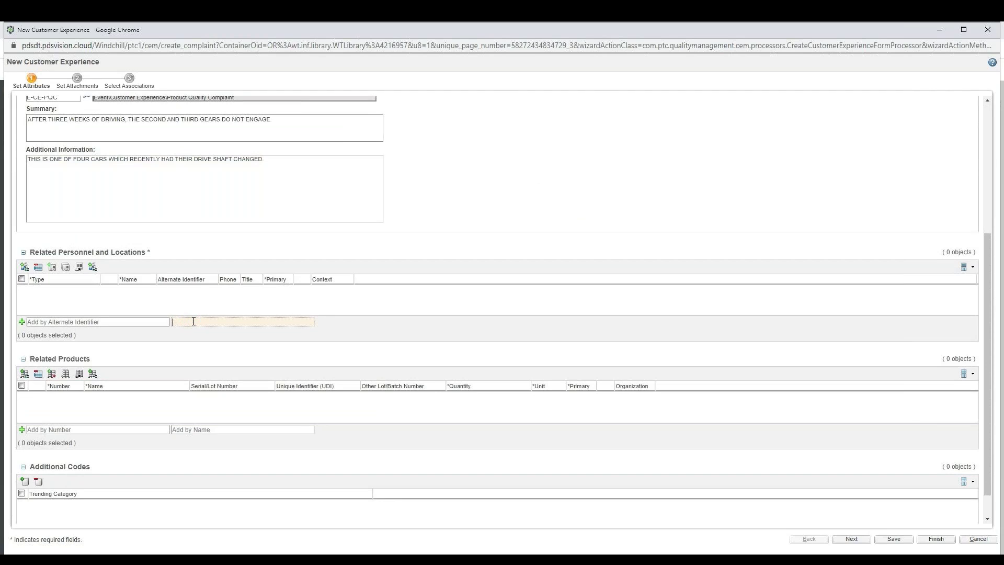
type("ROBER")
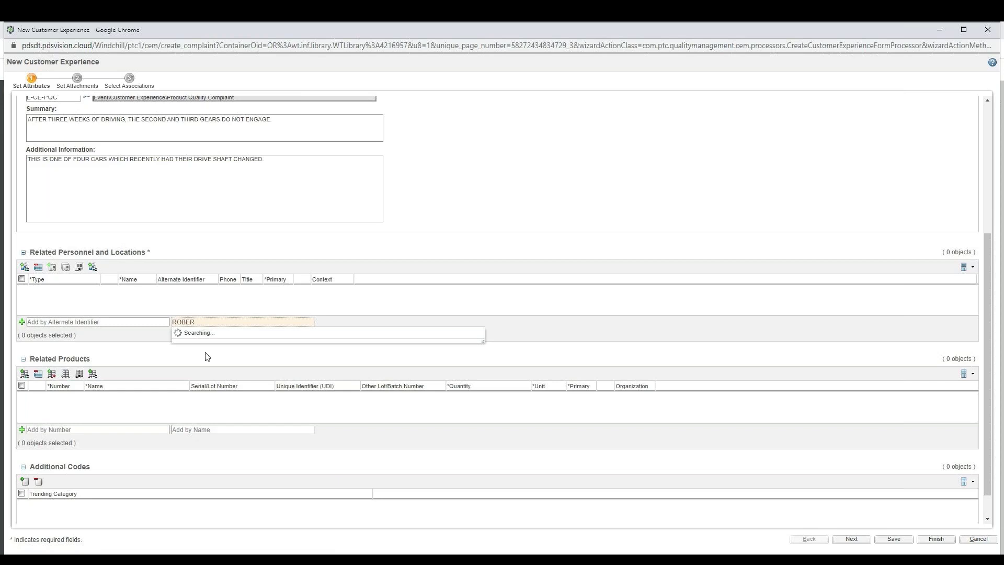
left_click(212, 332)
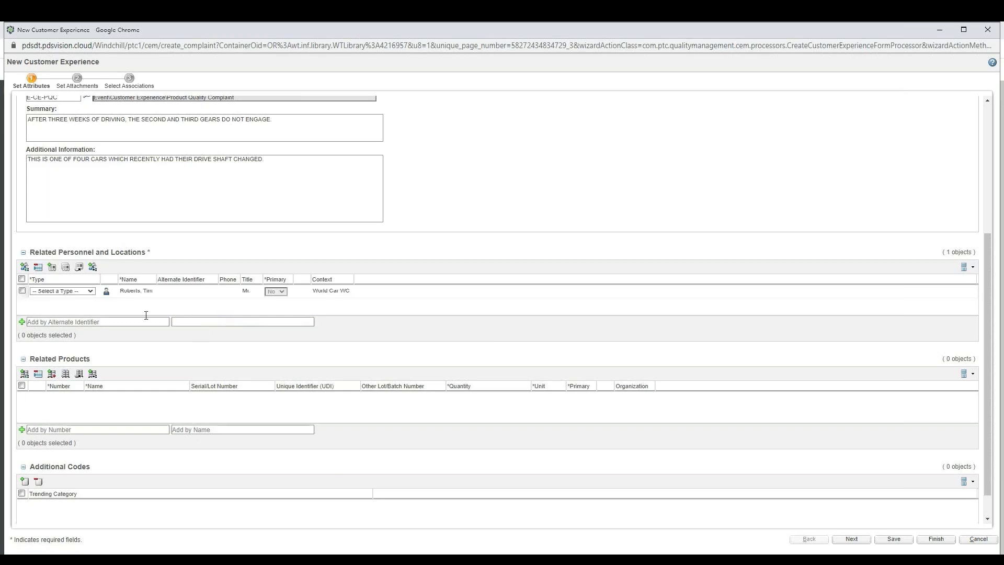
left_click(91, 291)
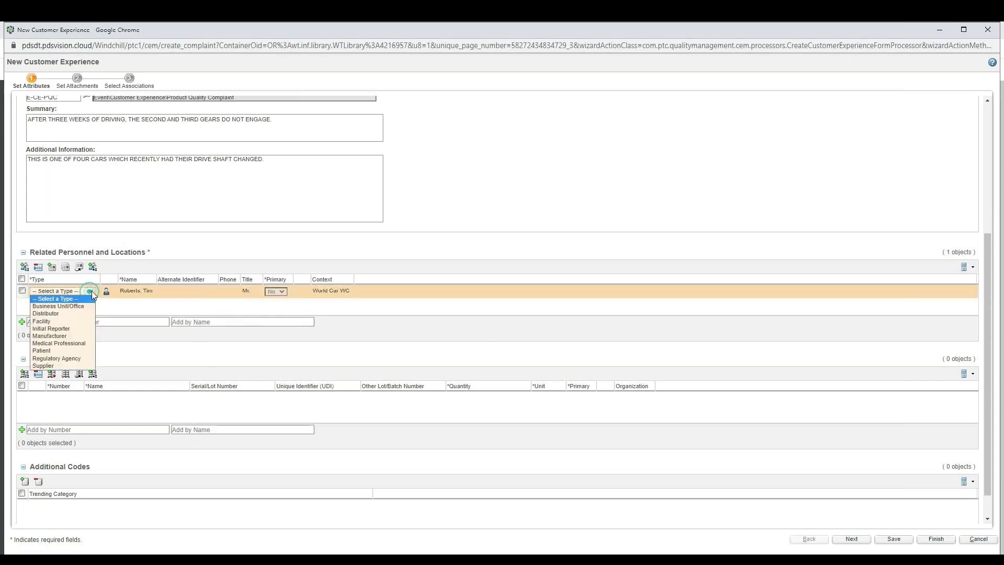
left_click(68, 328)
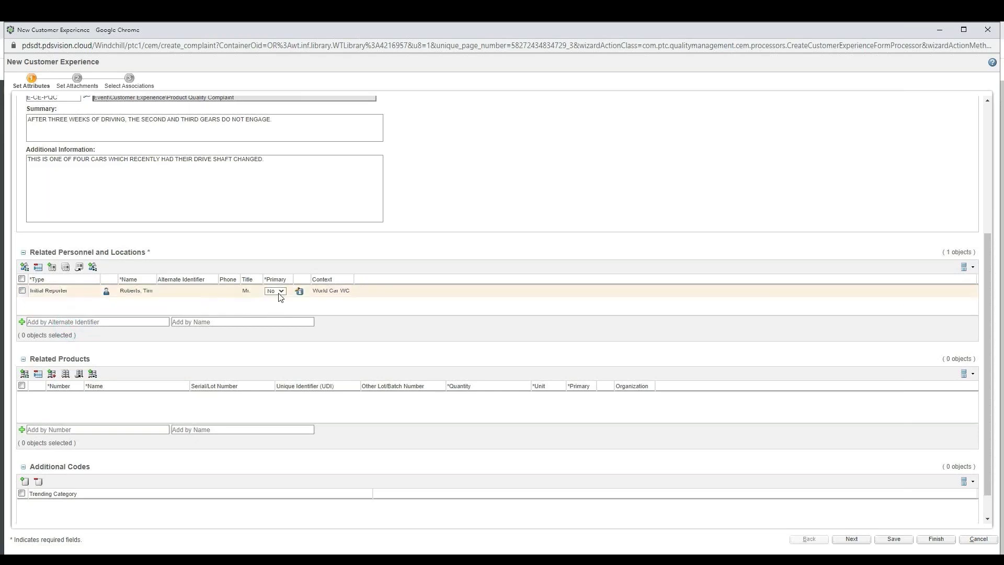
left_click(280, 292)
left_click(279, 306)
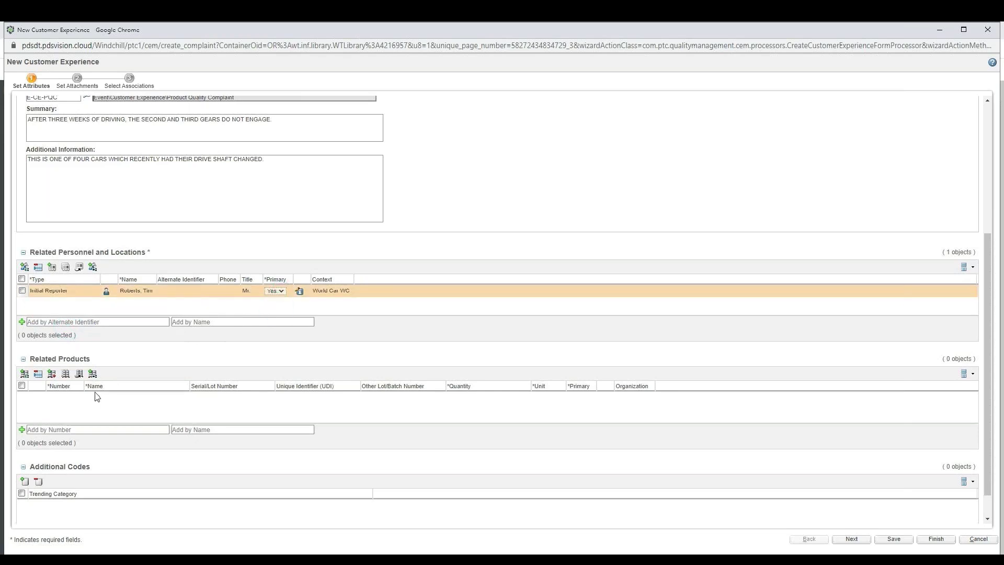
- Add the product 0000_worldcar_2001_toplevel_wc.asm to the related products by searching its name for *TOPLEVEL_WC
left_click(203, 429)
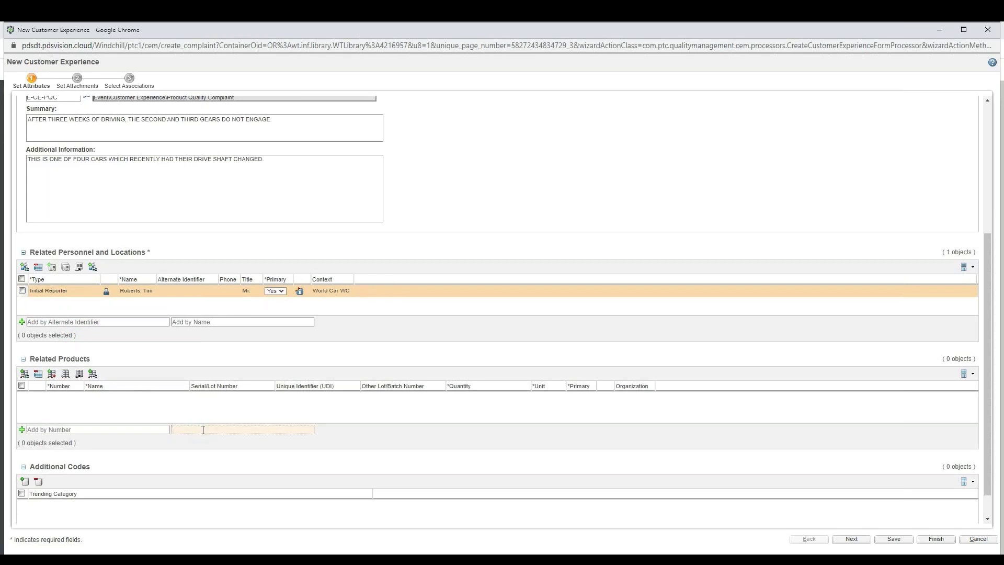
type("*TOPLEVEL")
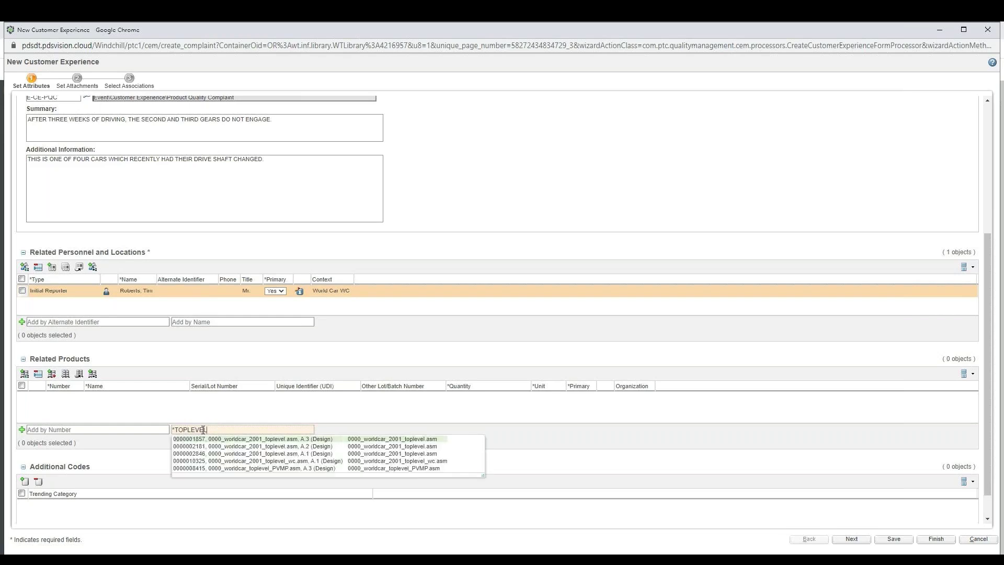
type("_WC")
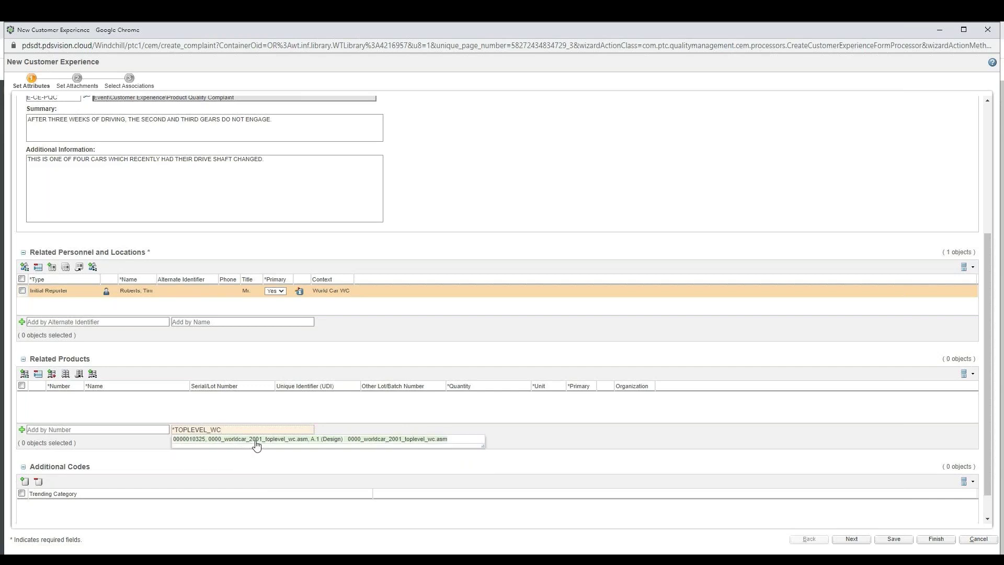
left_click(242, 441)
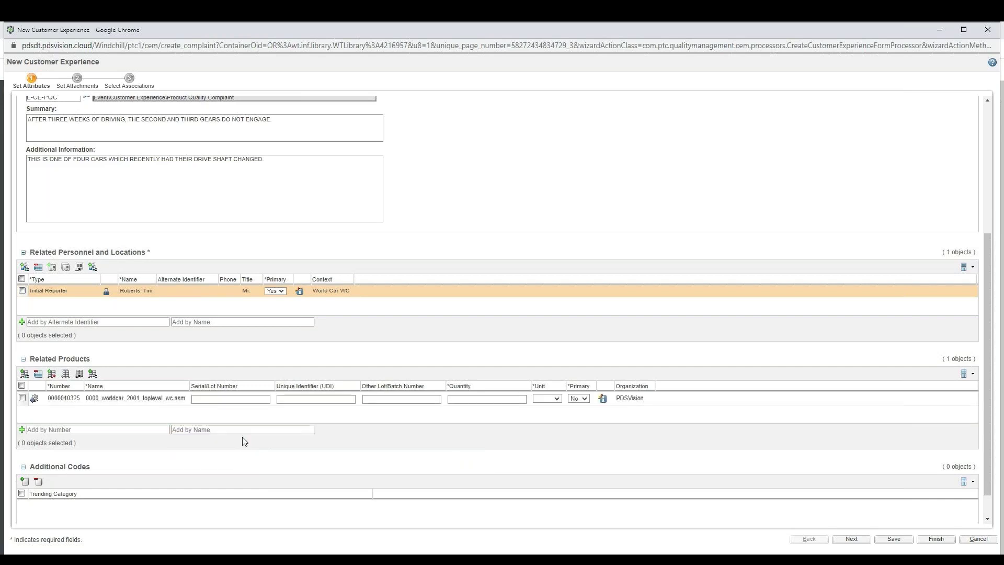
- Set the 0000_worldcar_2001_toplevel_wc.asm product's serial/lot number to WC2001-00001, quantity to 1 and unit to Each
left_click(214, 398)
type("WC2001-0000")
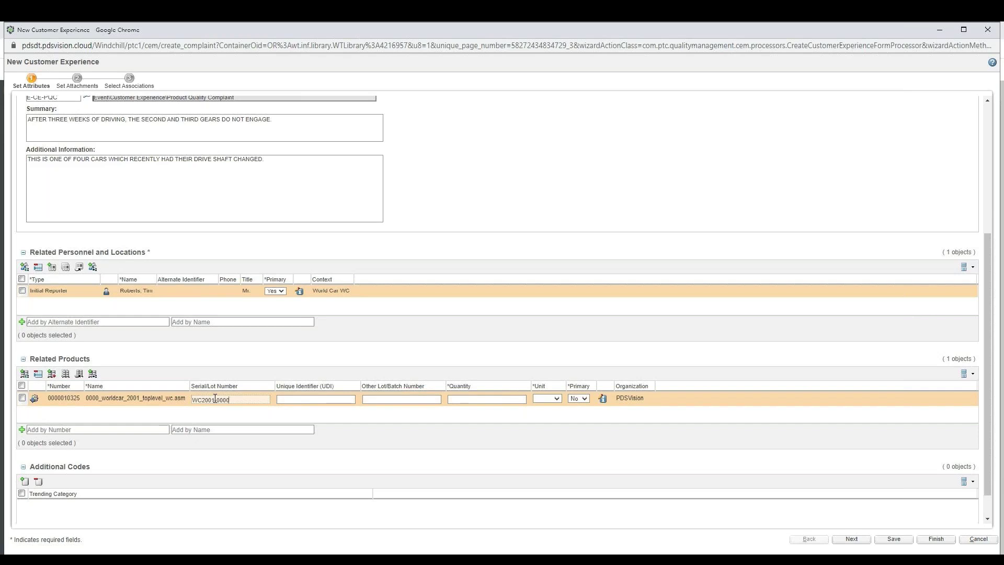
type("1")
left_click(465, 397)
type("1")
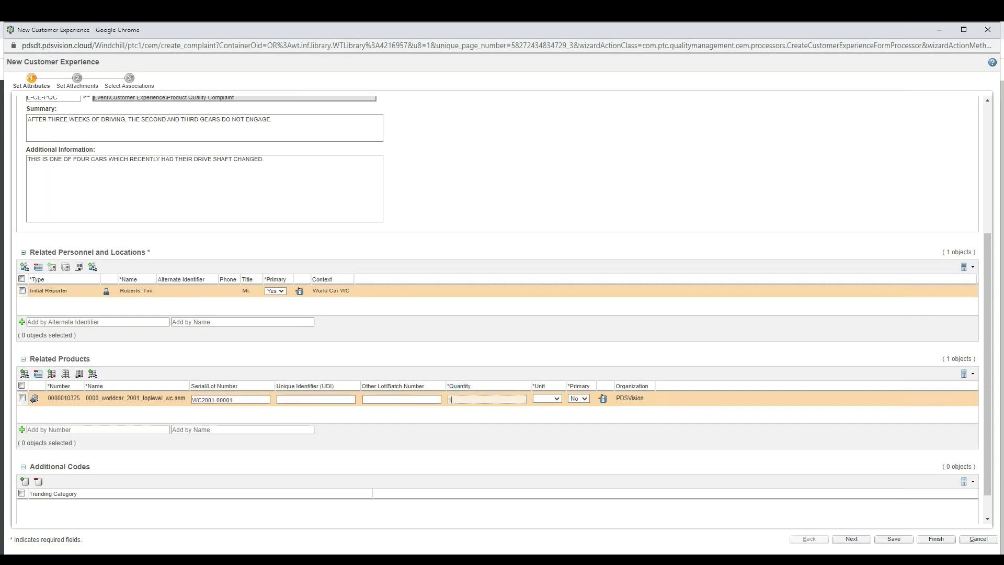
left_click(559, 397)
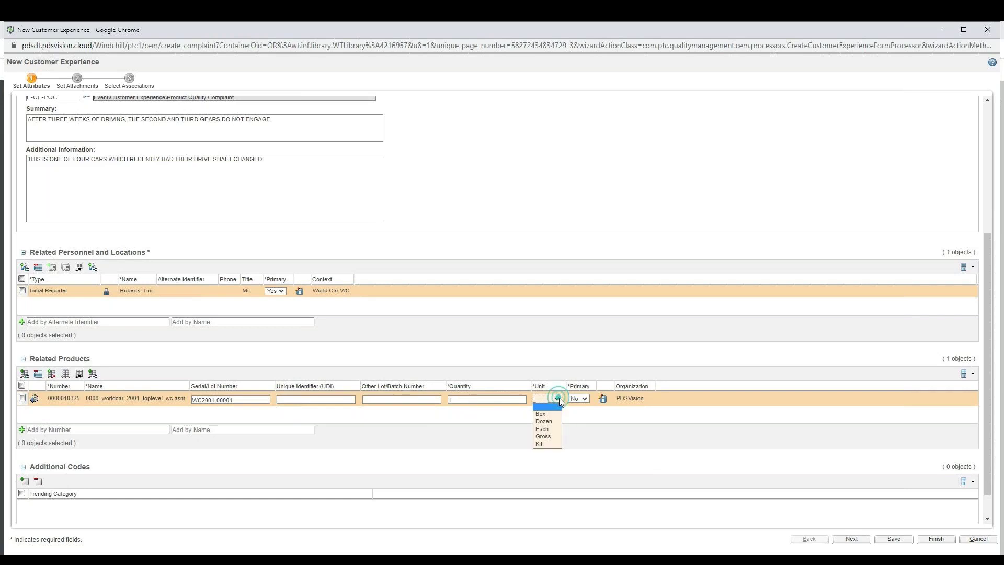
left_click(542, 429)
- Add the product 01-51000.asm to the related products by searching its name for 01-51000
left_click(219, 428)
type("01-51000")
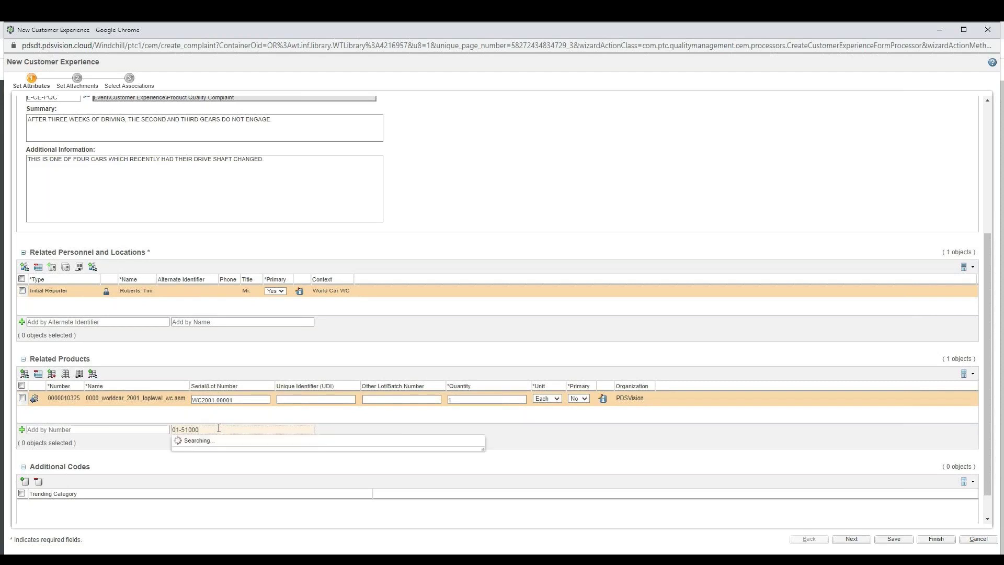
left_click(228, 440)
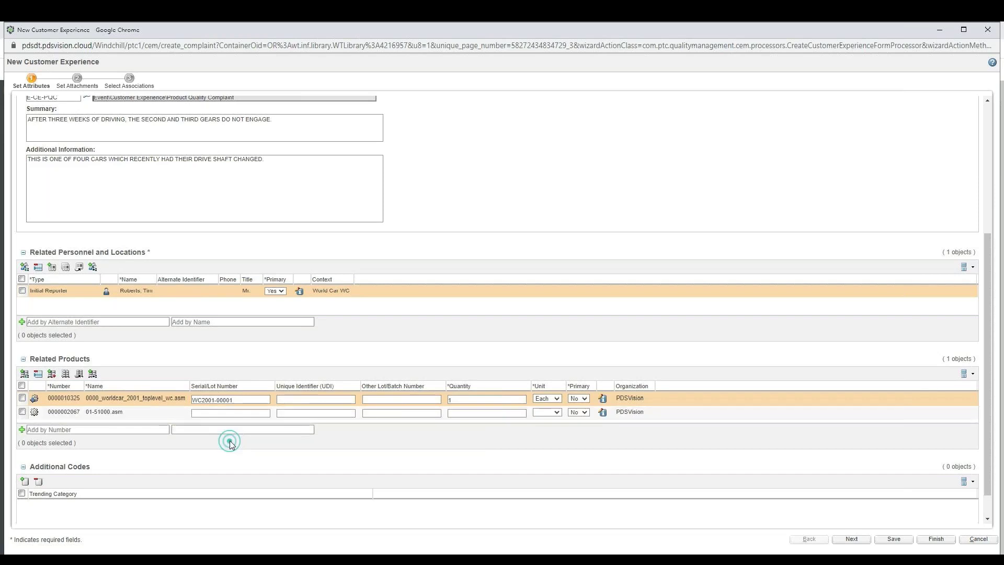
- Give 01-51000.asm serial/lot number ATG-000001, quantity 1 and unit Each, and mark it as the primary product
left_click(246, 413)
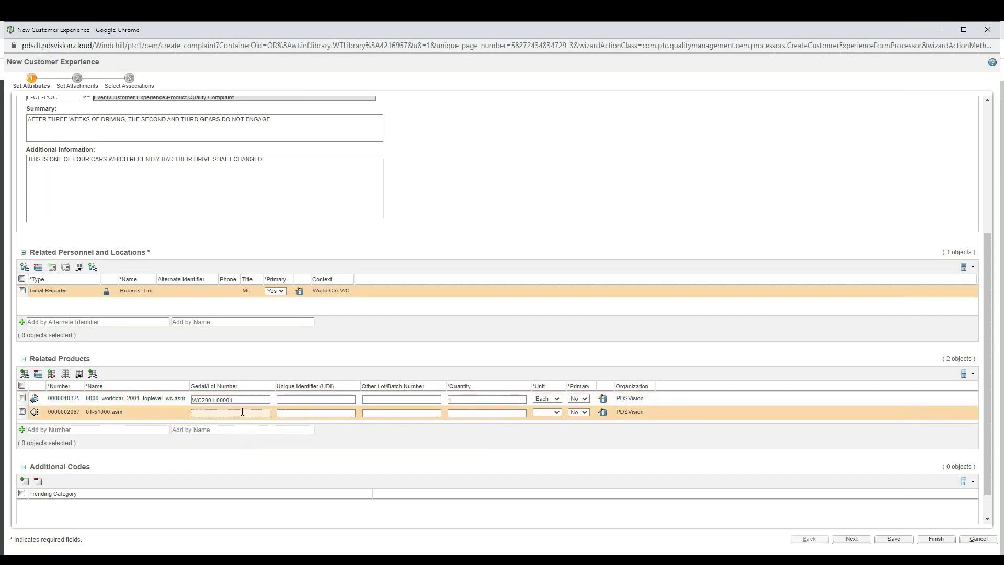
type("ATG-000001")
left_click(453, 412)
type("1")
left_click(556, 412)
left_click(546, 444)
left_click(585, 411)
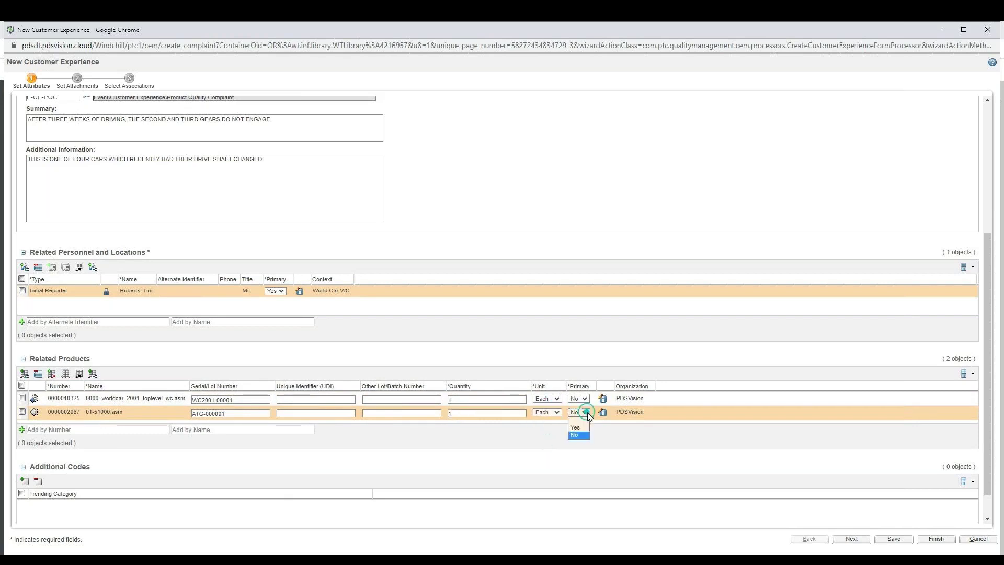
left_click(577, 427)
- Add Product Function from the Customer Experience Codes as an additional trending code
scroll(426, 437, "down", 1)
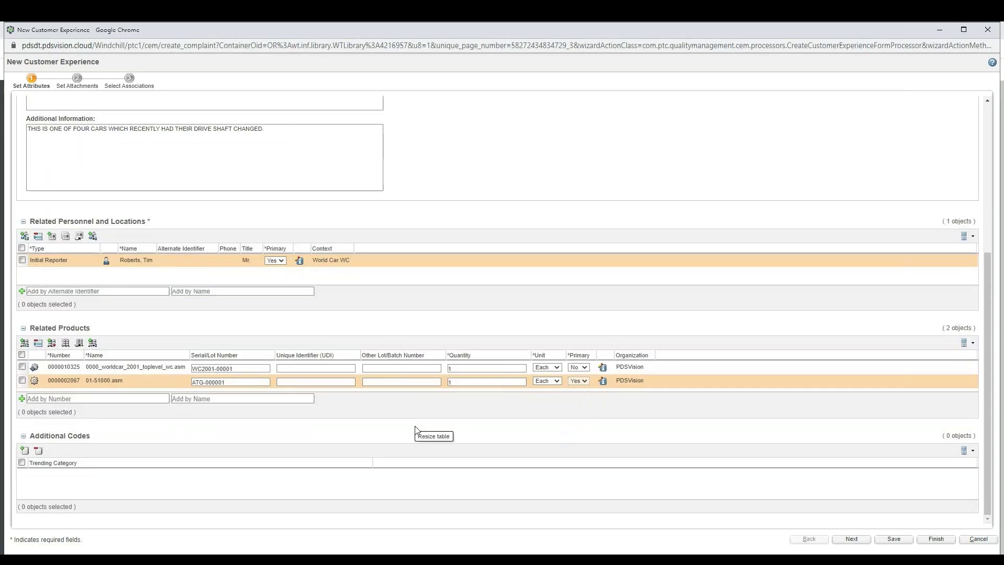
left_click(25, 450)
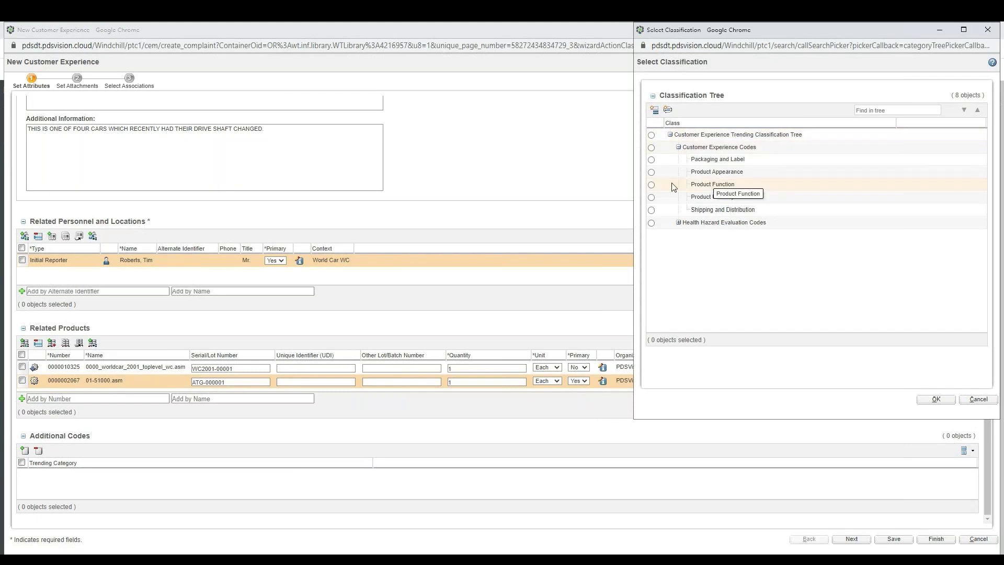
left_click(650, 185)
left_click(930, 401)
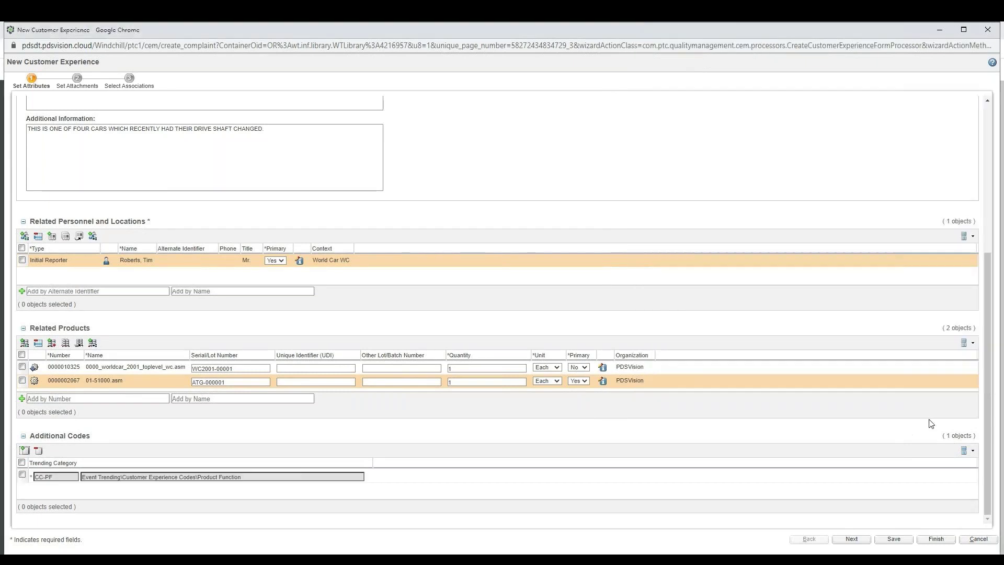
- Attach the local file Gear Box Test Results.pdf to the customer experience
left_click(852, 539)
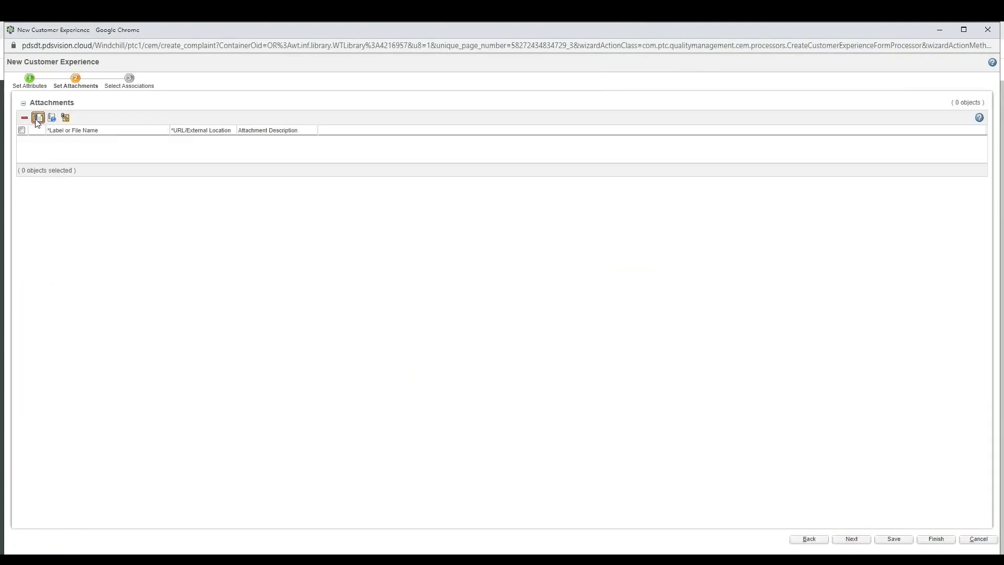
left_click(37, 118)
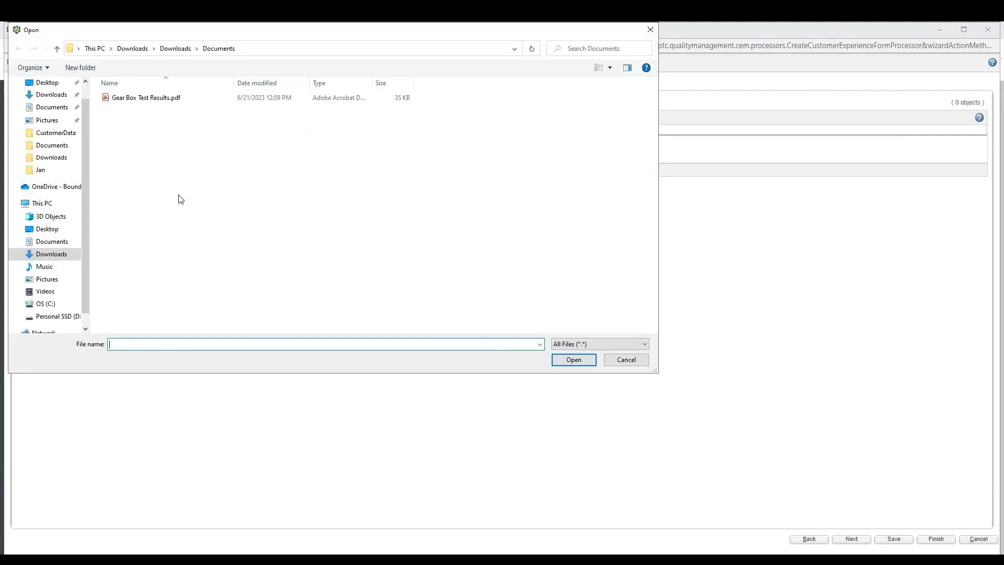
left_click(152, 98)
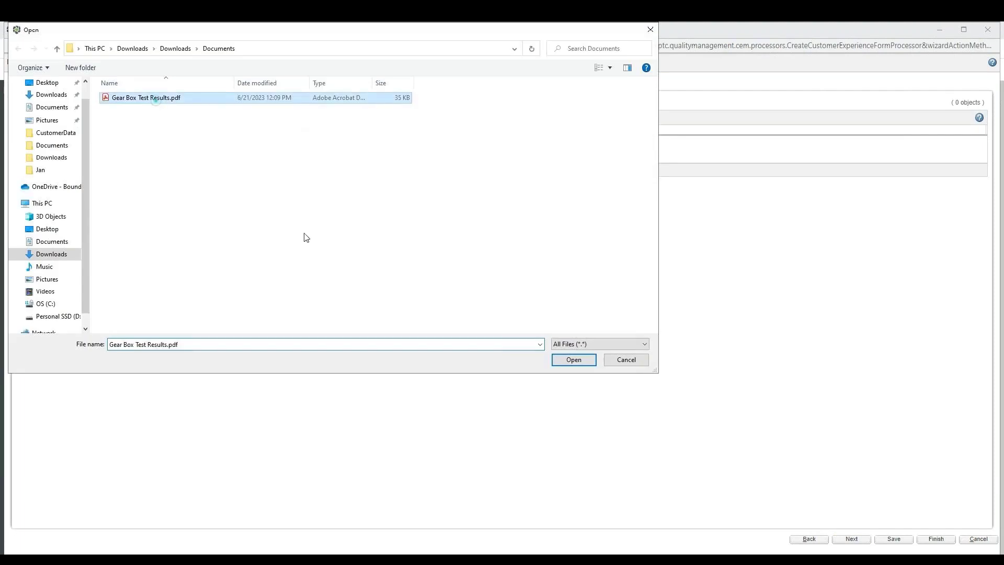
left_click(573, 359)
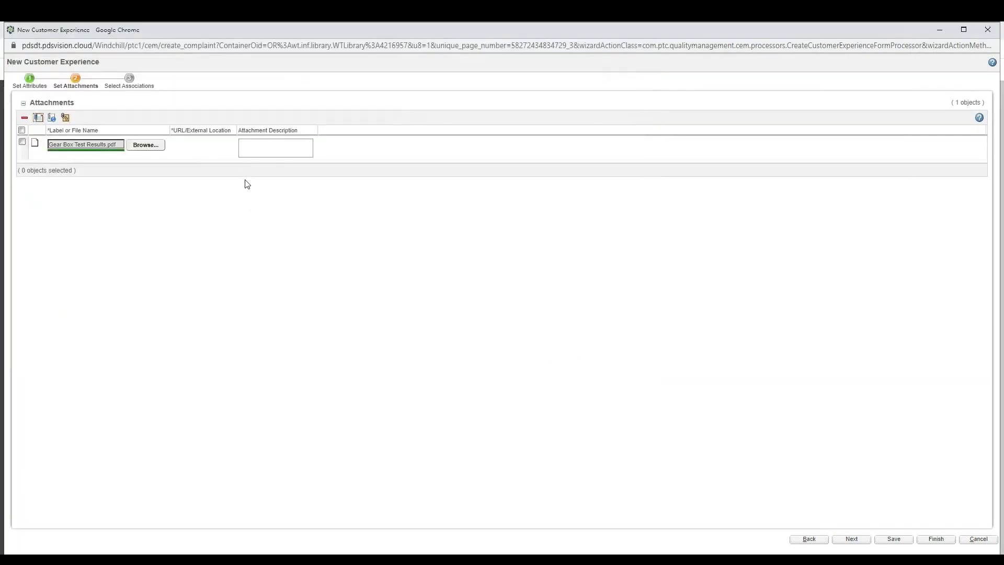
- Enter a Gearbox Test description for the attachment and finish creating the customer experience
left_click(248, 147)
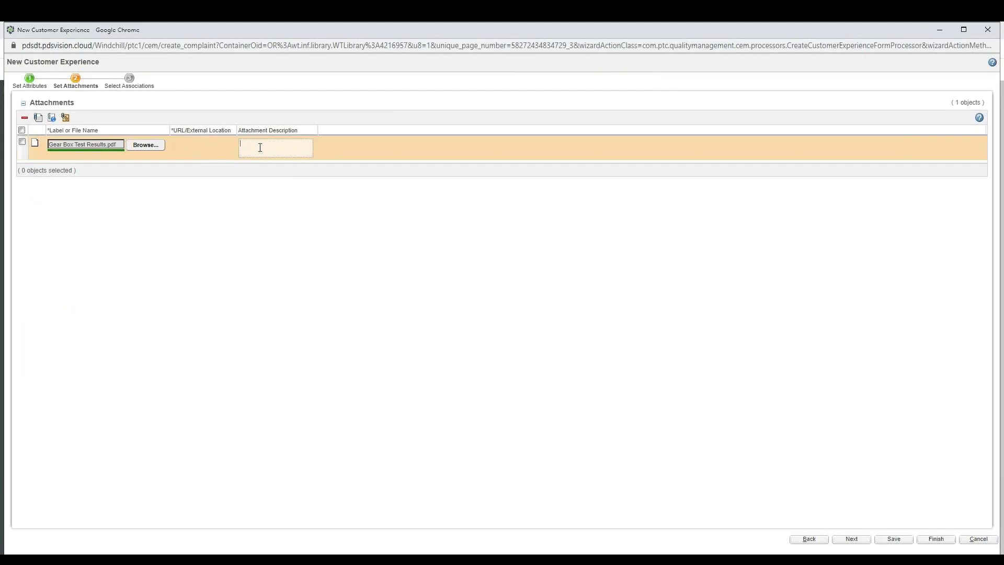
type("Gearbox Test")
type("su")
left_click(930, 537)
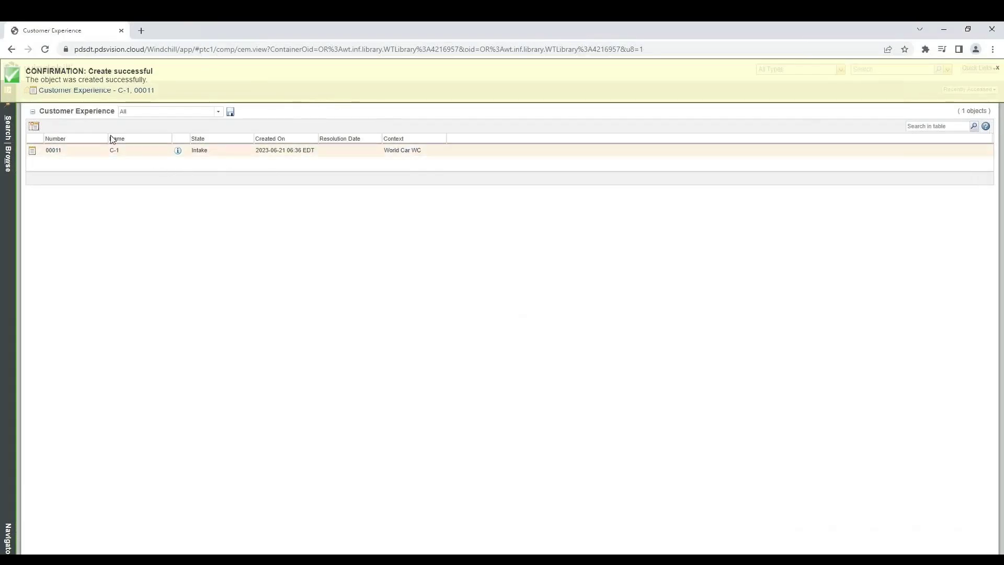
- Open the newly created customer experience and view its lifecycle stages
left_click(92, 92)
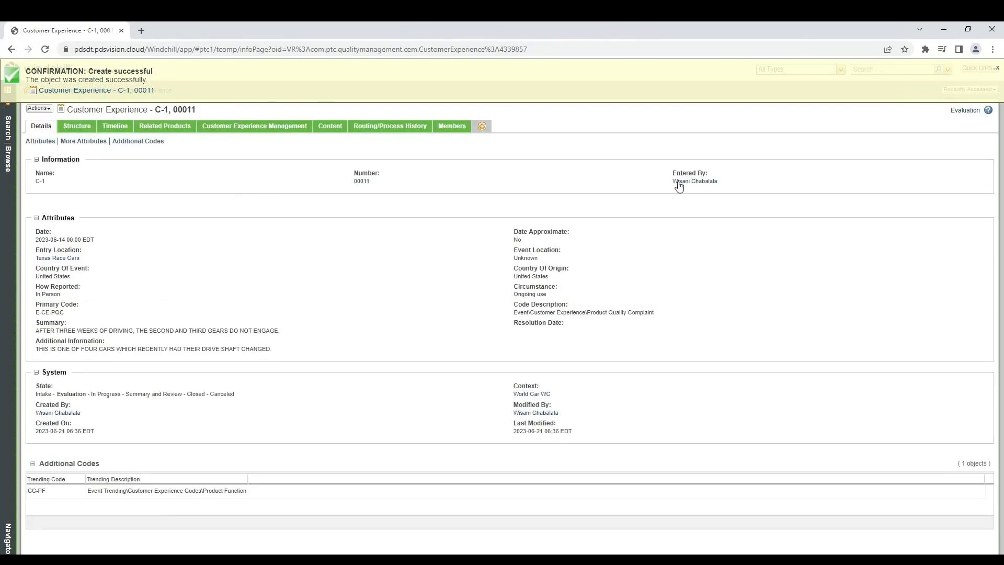
left_click(964, 110)
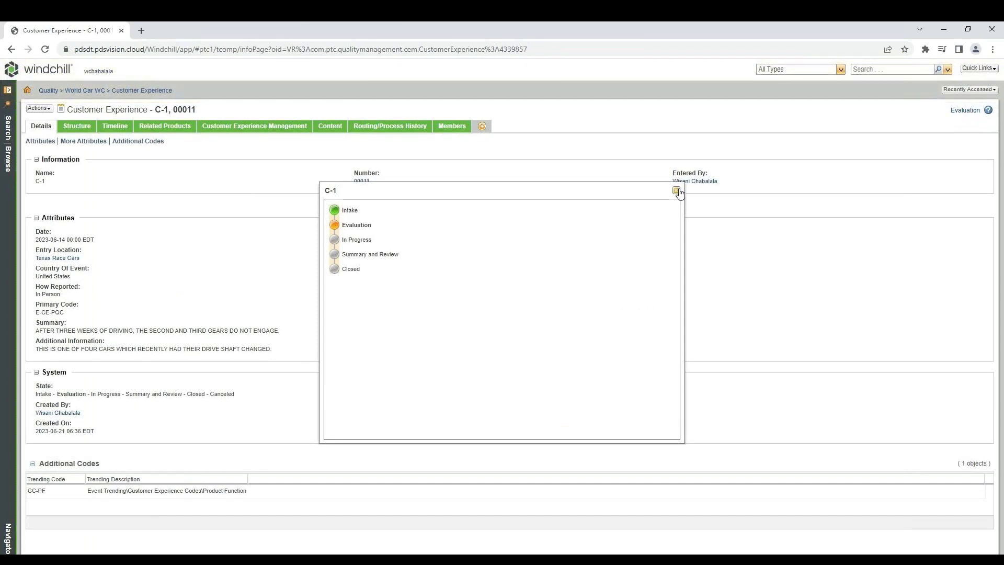
left_click(676, 191)
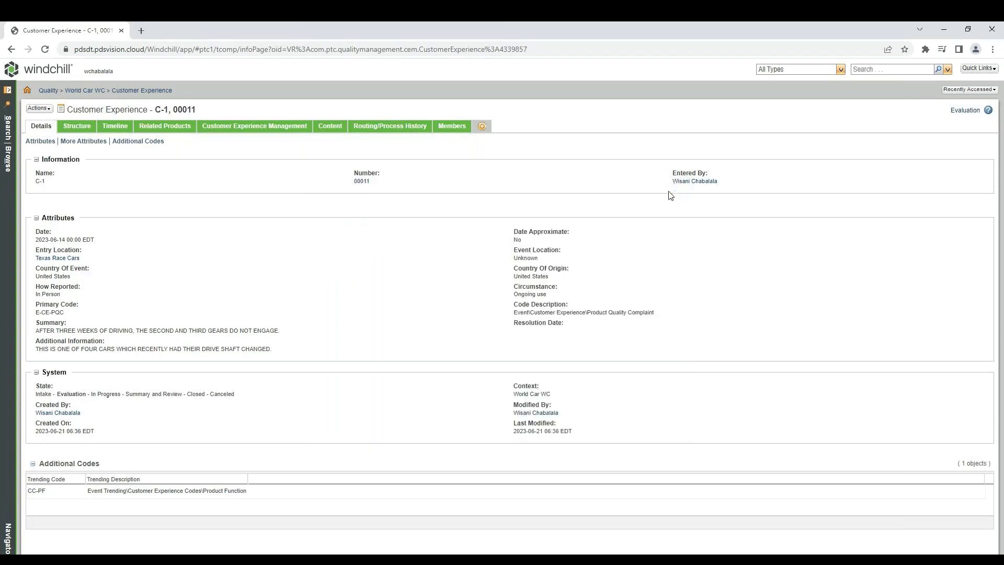
- Open the Evaluate Customer Experience task from World Car WC's quality tasks and check its subject record
left_click(9, 165)
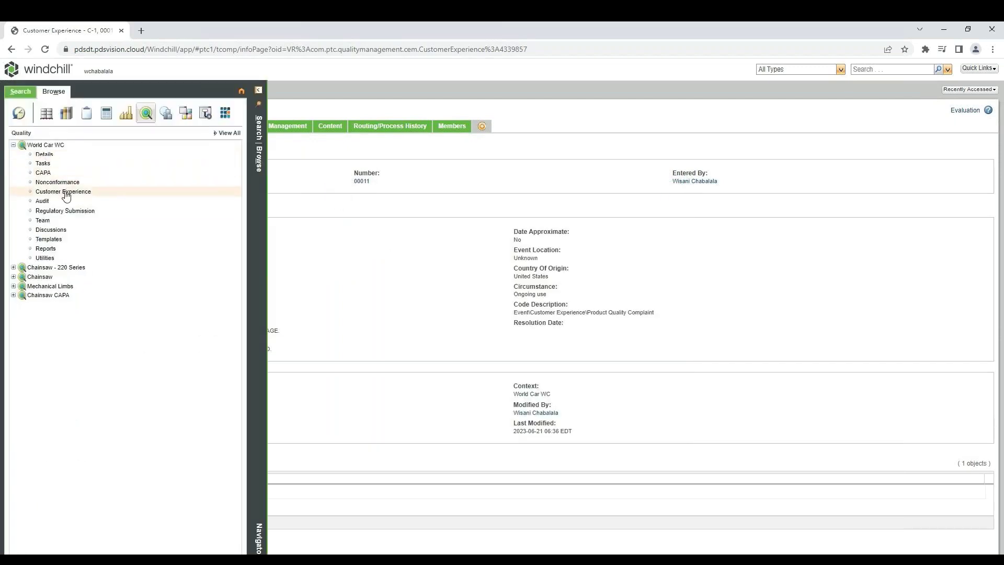
left_click(43, 163)
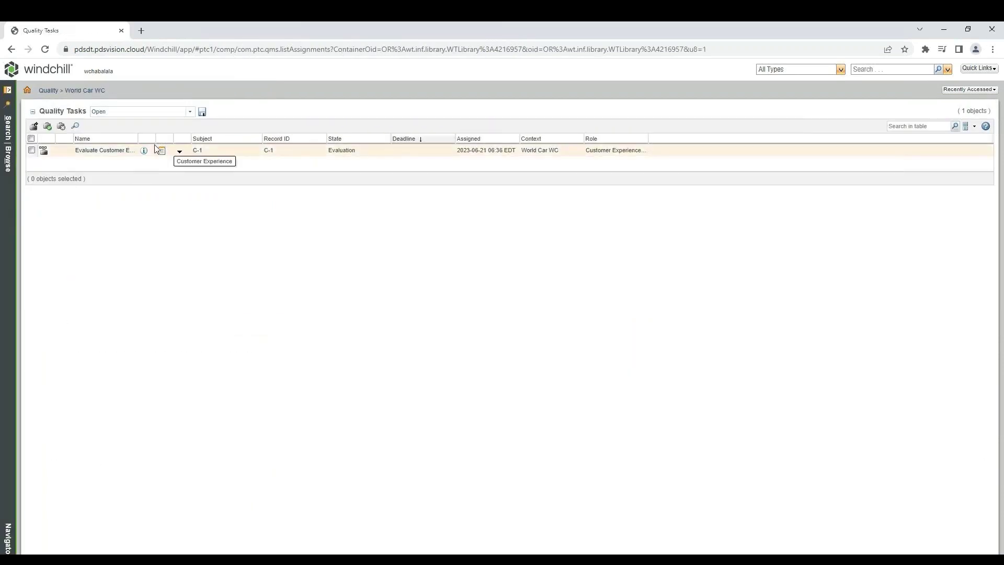
left_click(116, 151)
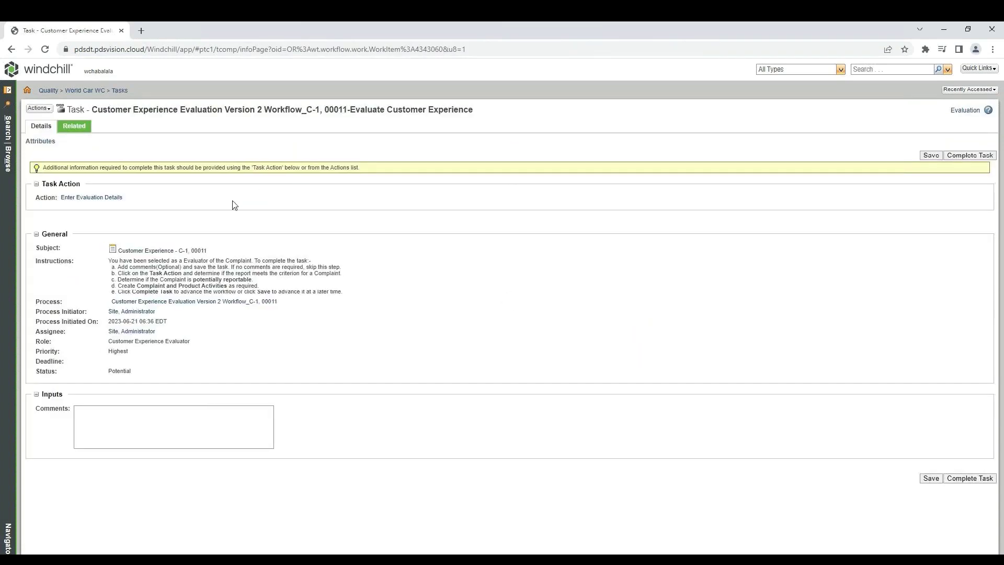
left_click(195, 251)
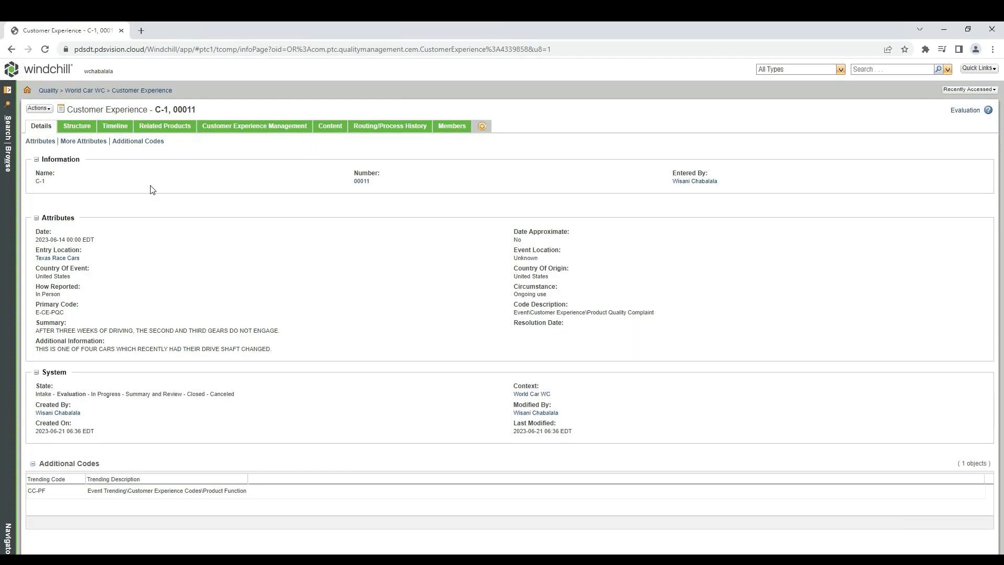
key("alt+Left")
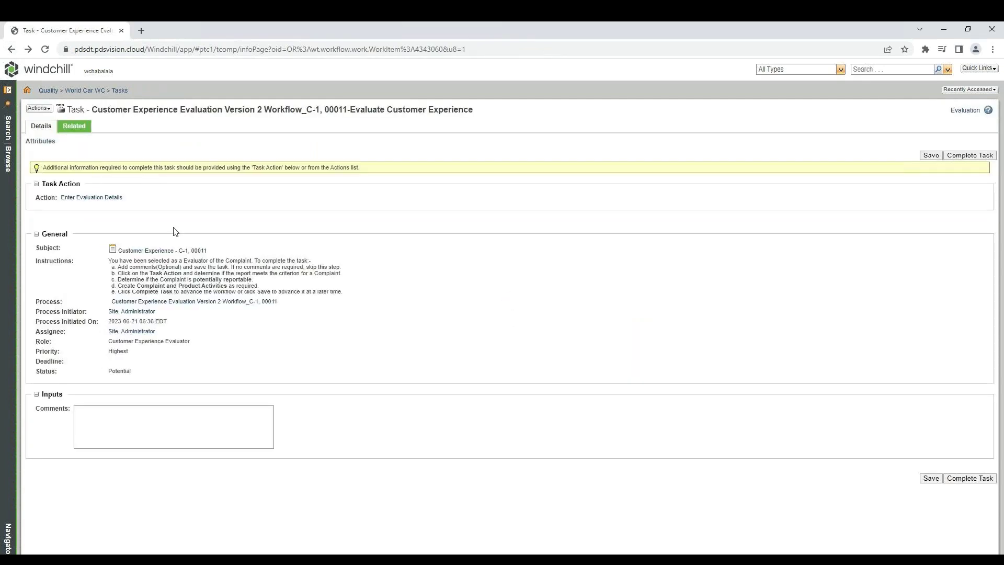
- Start the evaluation details, answering Yes to meeting the complaint criteria and No to being potentially safety reportable
left_click(96, 198)
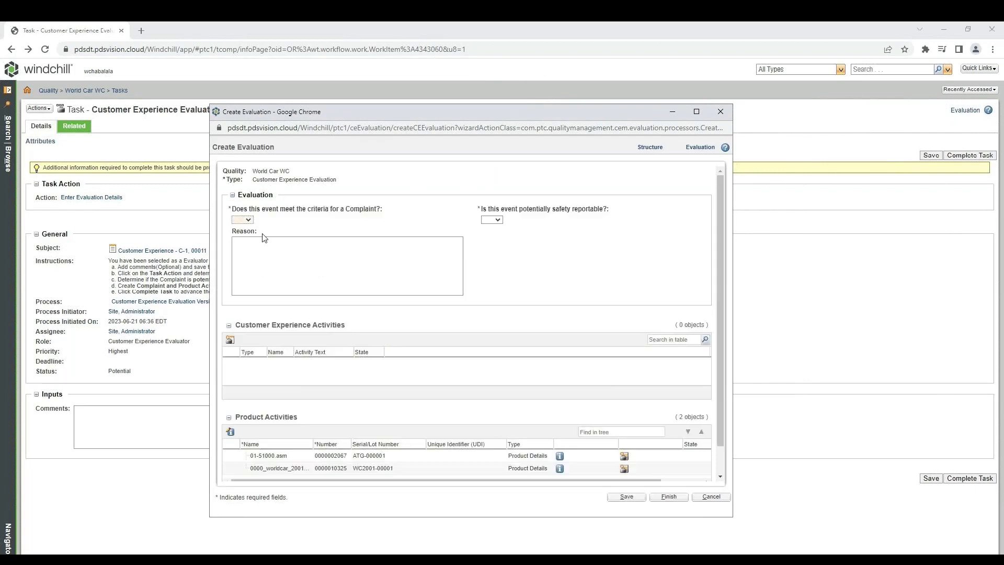
left_click(243, 219)
left_click(242, 235)
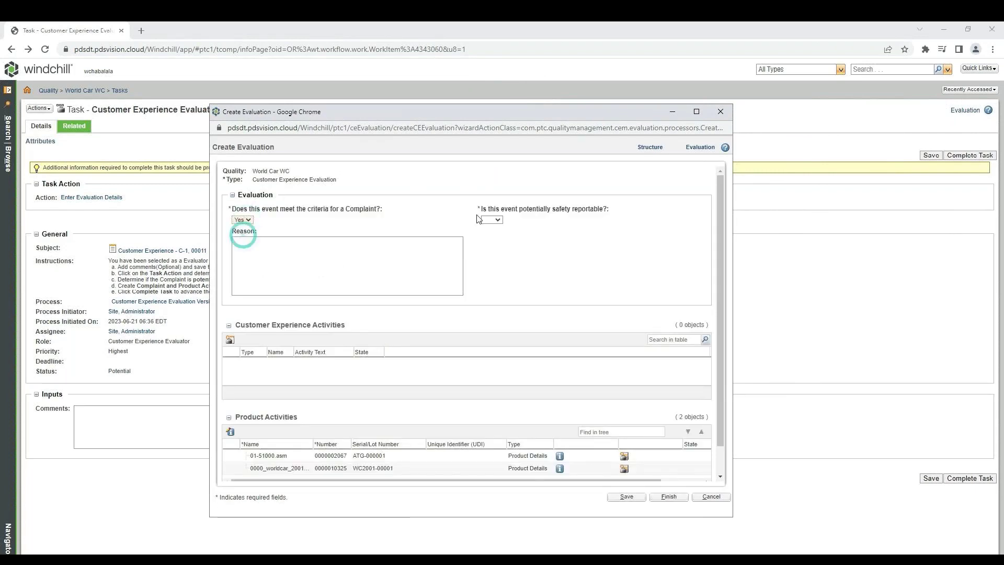
left_click(497, 219)
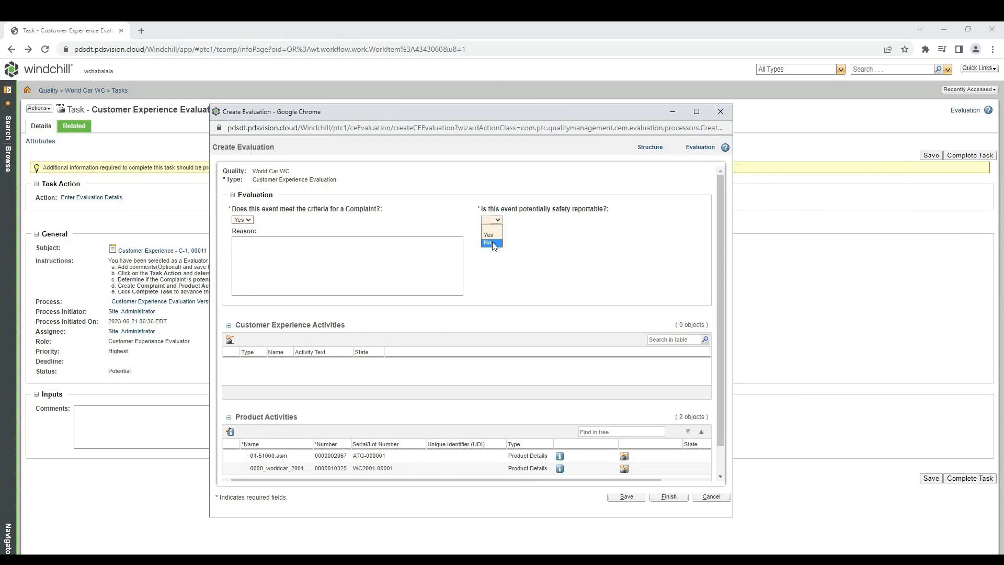
left_click(491, 243)
- Enter the evaluation reason "The vehicle is no longer drivable due to the gearbox issue which was caused by shaft that was bending."
left_click(301, 254)
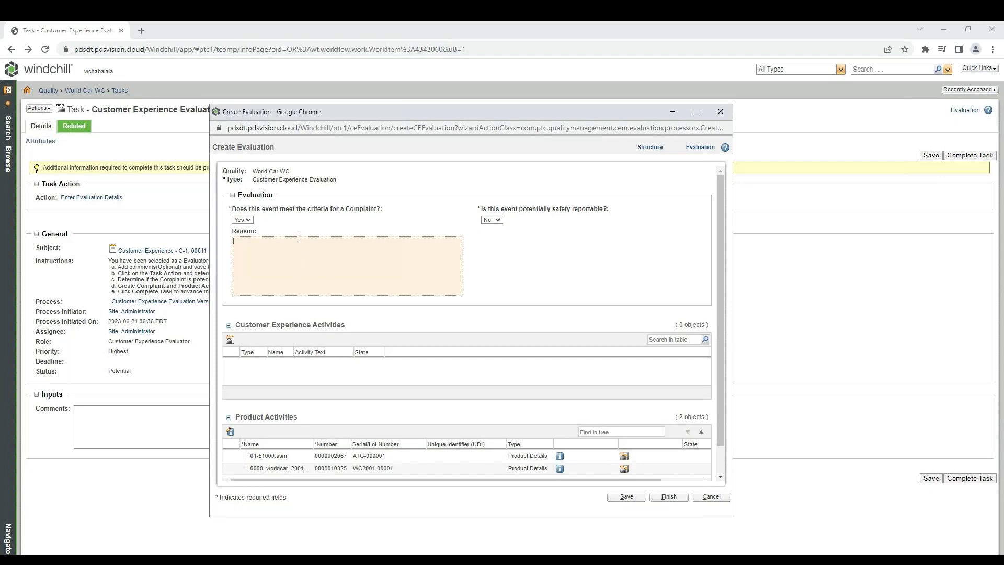
type("he vehicle is no longer divable d")
right_click(301, 238)
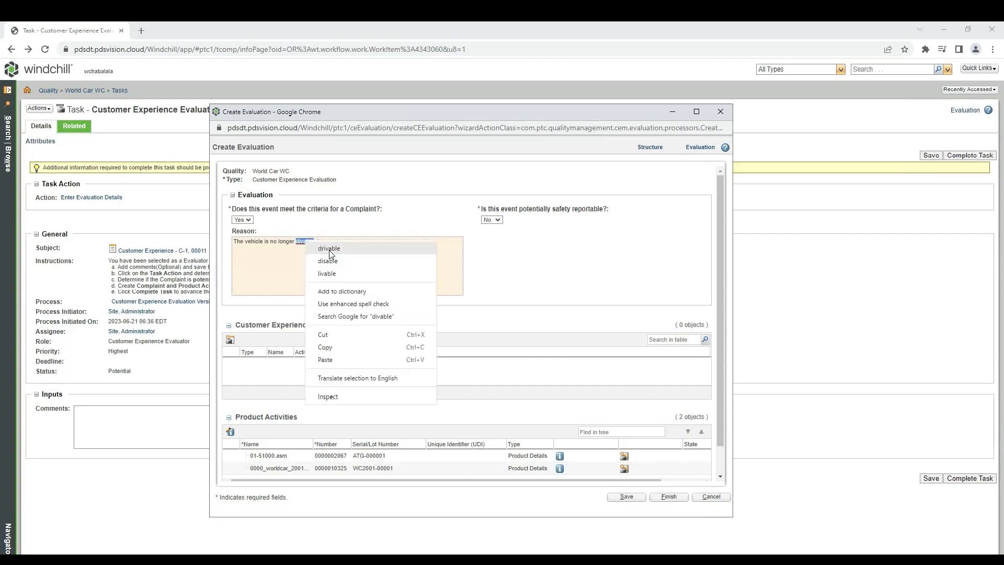
left_click(330, 242)
type("ue to the")
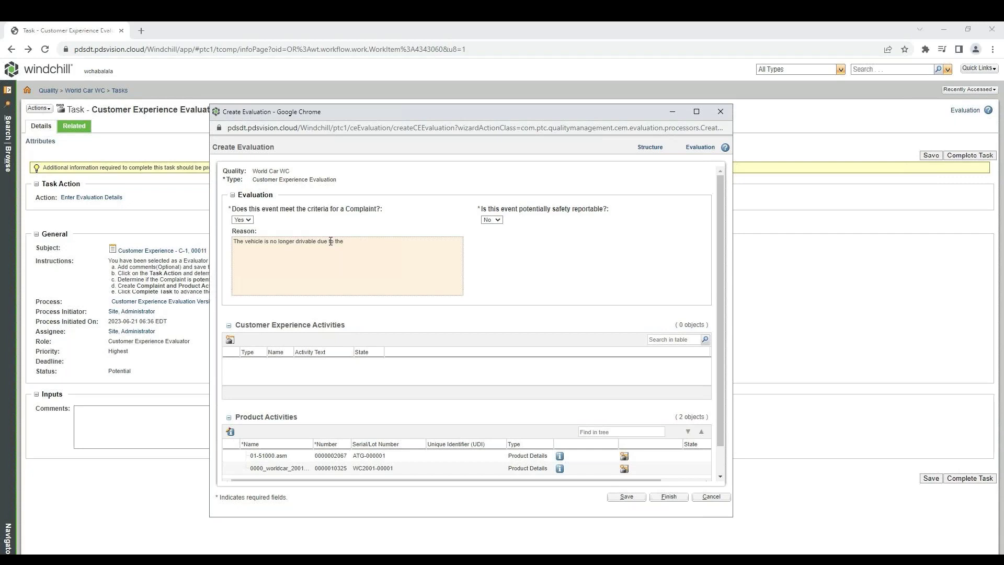
type(" gearbox issue which was caused by")
type("shafl")
type(" that was bending.")
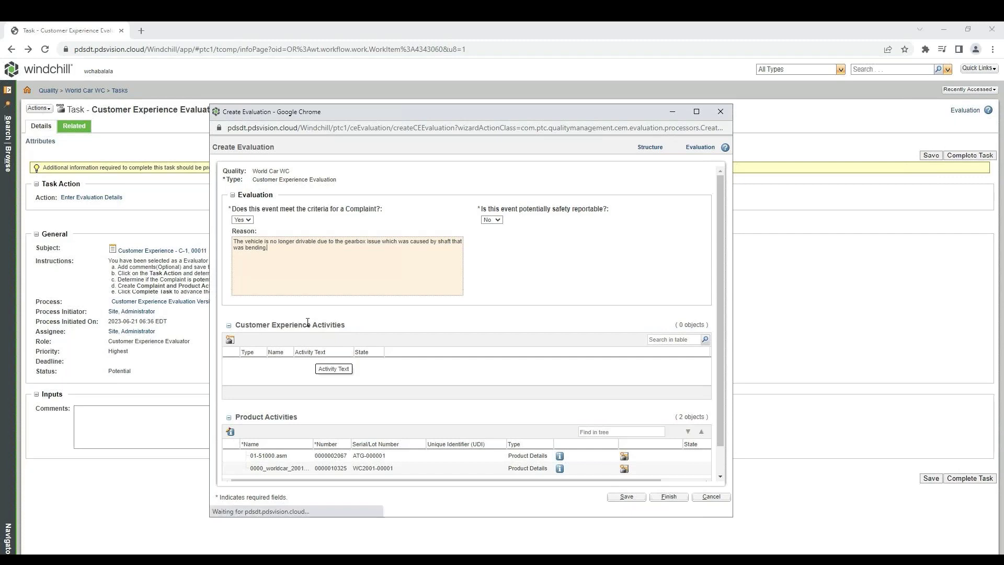
- Start a product activity for 01-51000.asm and assign it to the user found by a full-name search
scroll(400, 350, "down", 1)
scroll(400, 350, "up", 1)
scroll(418, 366, "down", 1)
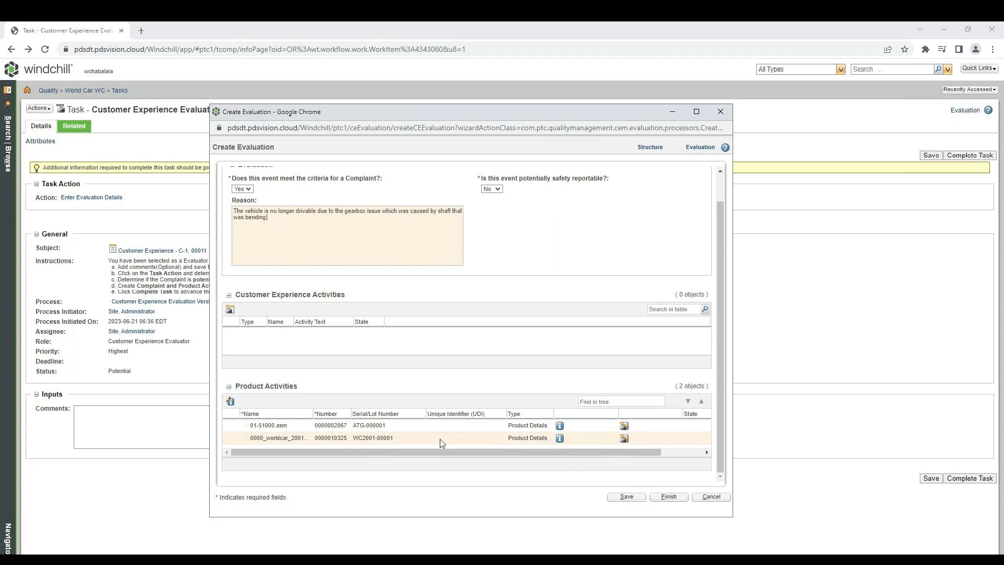
left_click(624, 427)
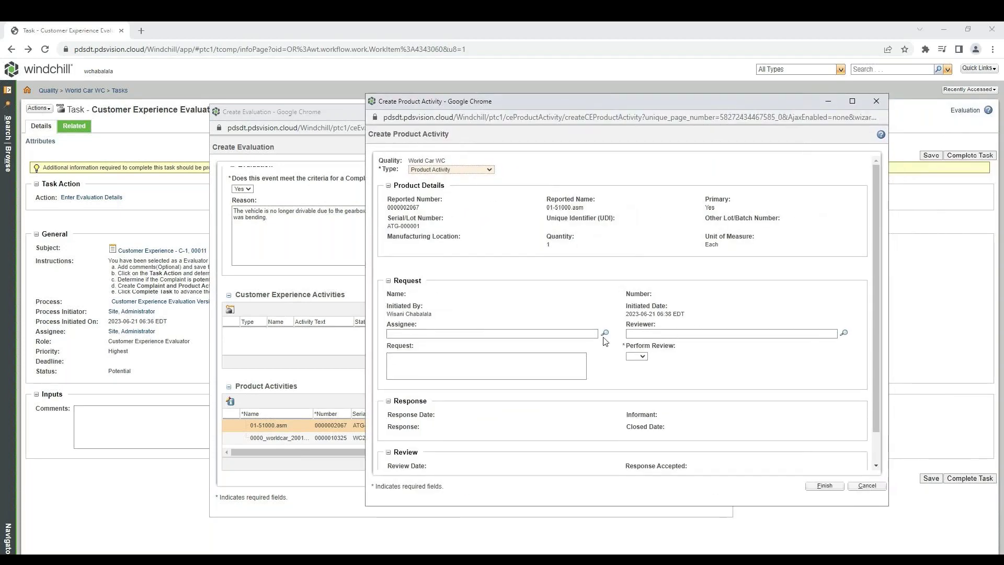
left_click(604, 334)
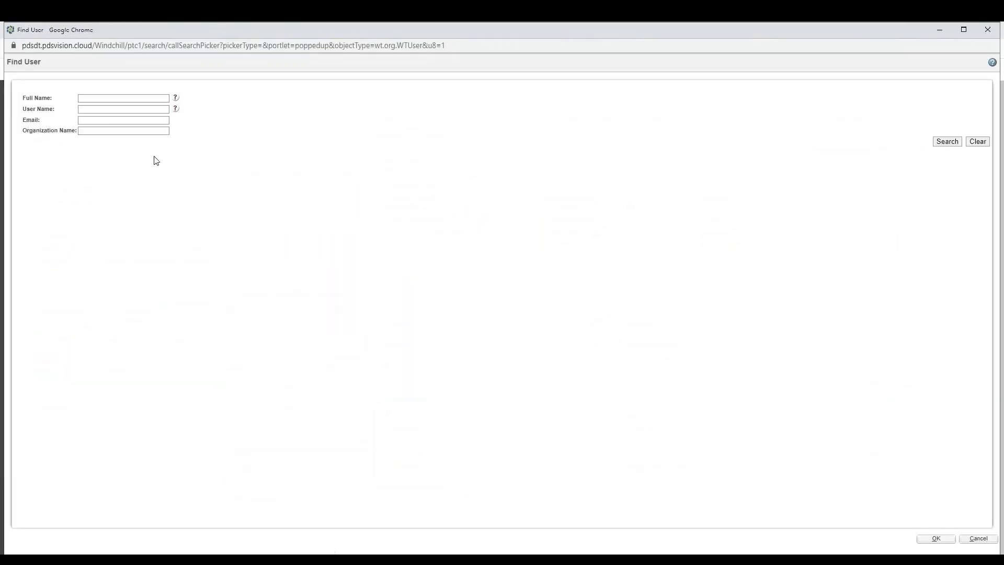
left_click(117, 98)
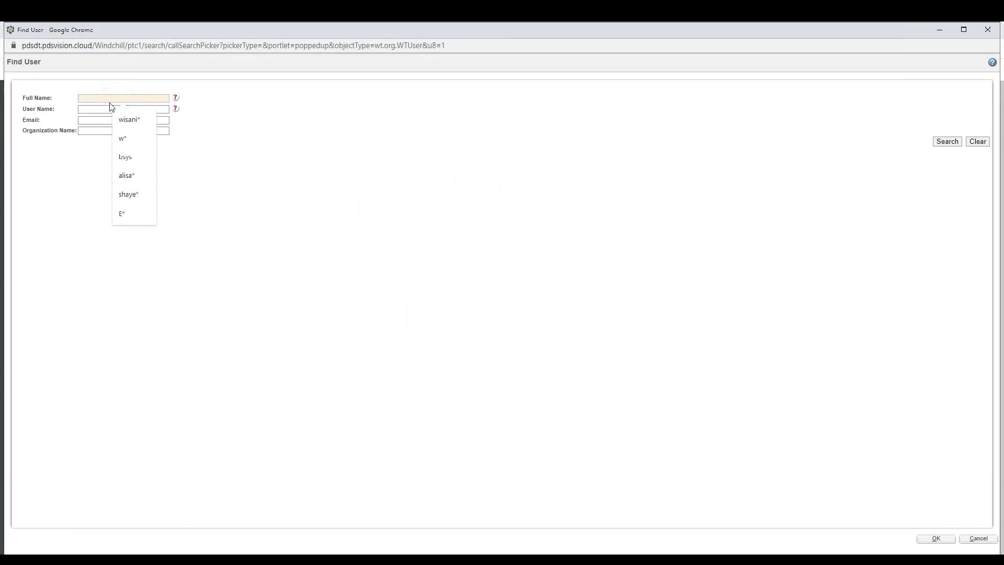
left_click(124, 118)
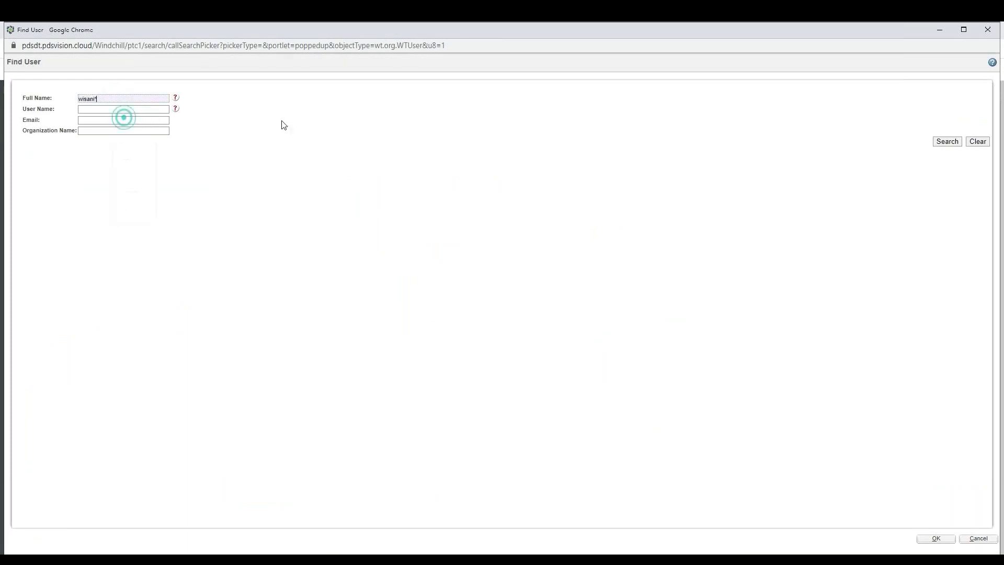
left_click(950, 142)
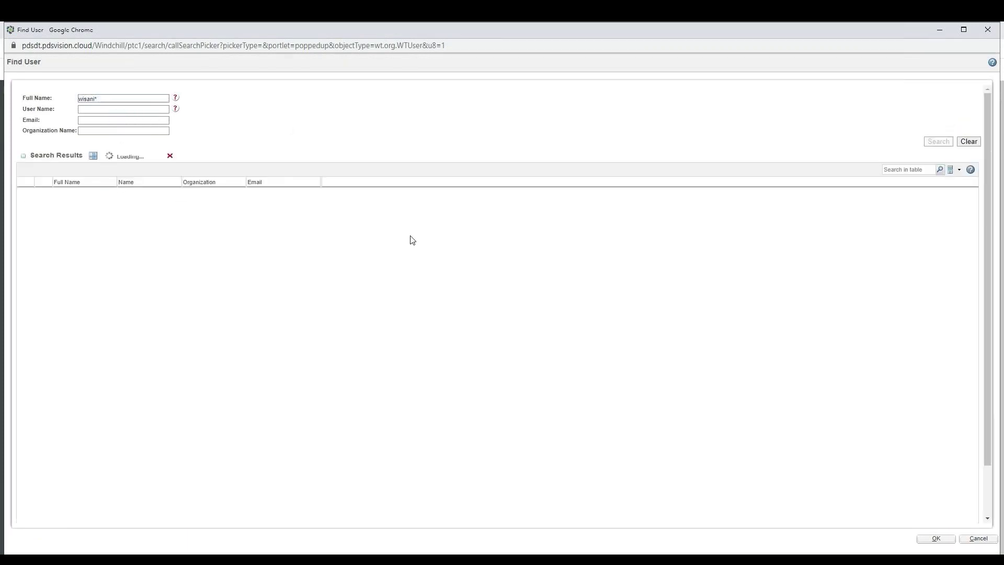
left_click(935, 538)
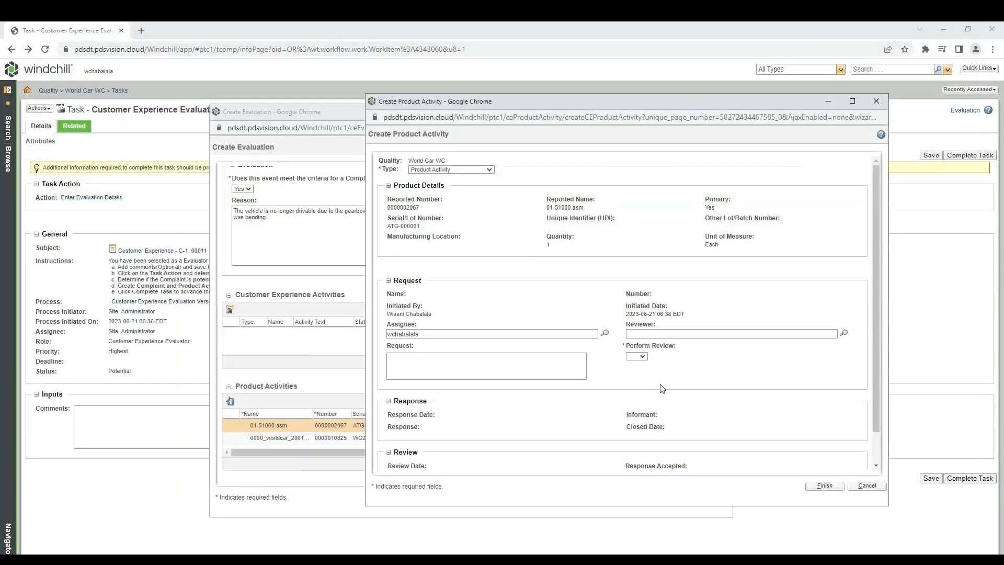
- Set Perform Review to No and begin the request with "Replace this gearbox on the vehicle with a new gearbox"
left_click(636, 356)
left_click(640, 378)
left_click(448, 364)
type("REpla")
key("BackSpace")
key("BackSpace")
key("BackSpace")
type("eplace")
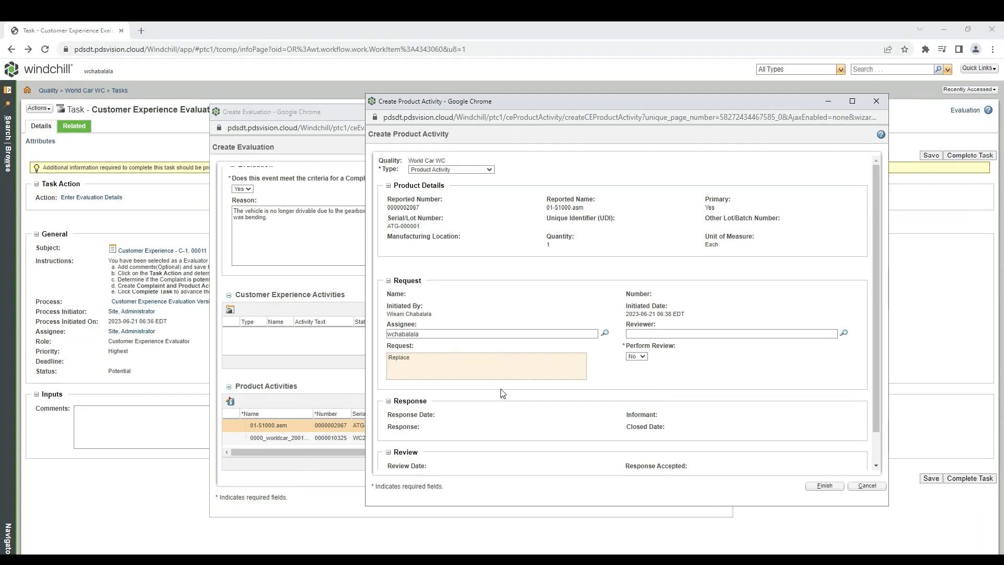
type(" this gearbox")
type(" insta")
key("BackSpace")
key("BackSpace")
key("BackSpace")
key("BackSpace")
key("BackSpace")
key("BackSpace")
type("on the vehicle with a new gearbox a")
- Continue the request with "and update the part instance for the toplevel assembly with the serial number of the new gearbox"
type("nd update the part instanc")
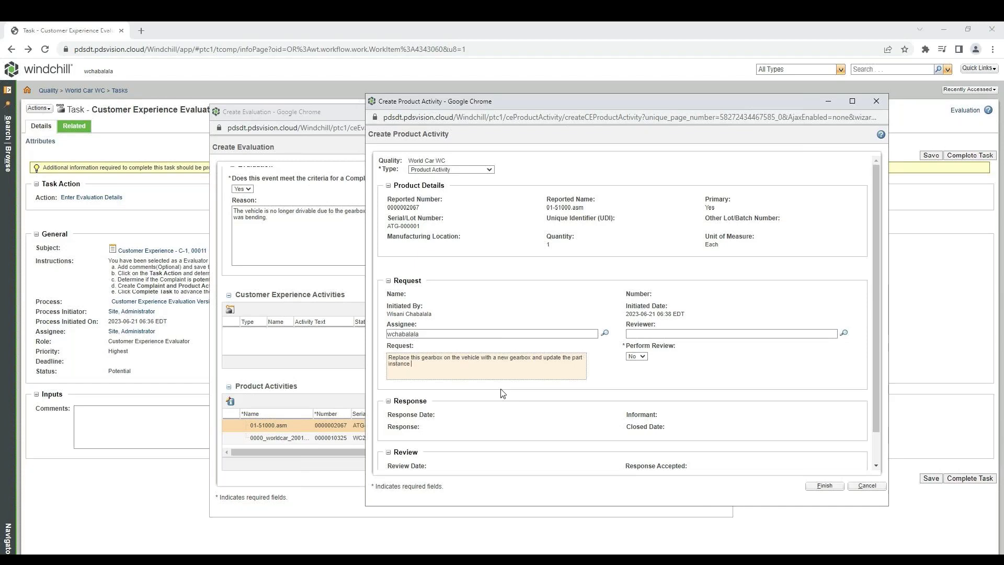
type("e for the toplevel assembly with the serial")
type("number of the new ")
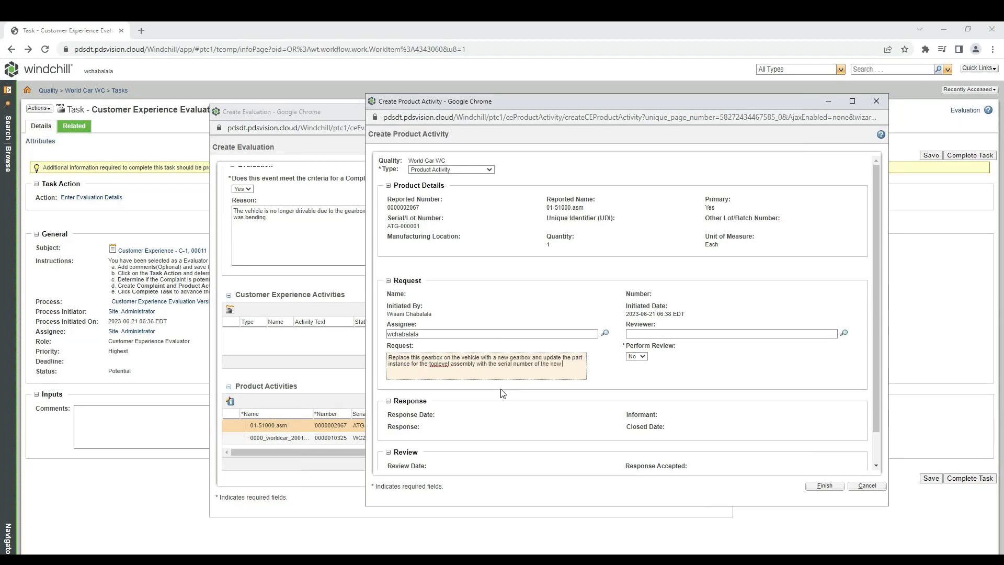
type("gearbox")
- Finish the product activity and the evaluation, and reload the World Car WC quality tasks list
scroll(601, 390, "down", 1)
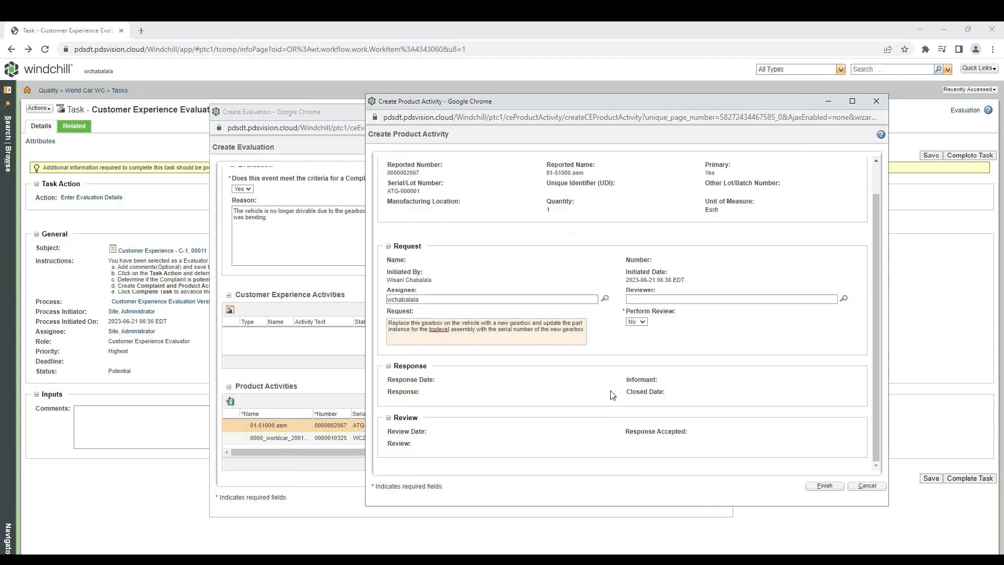
left_click(823, 486)
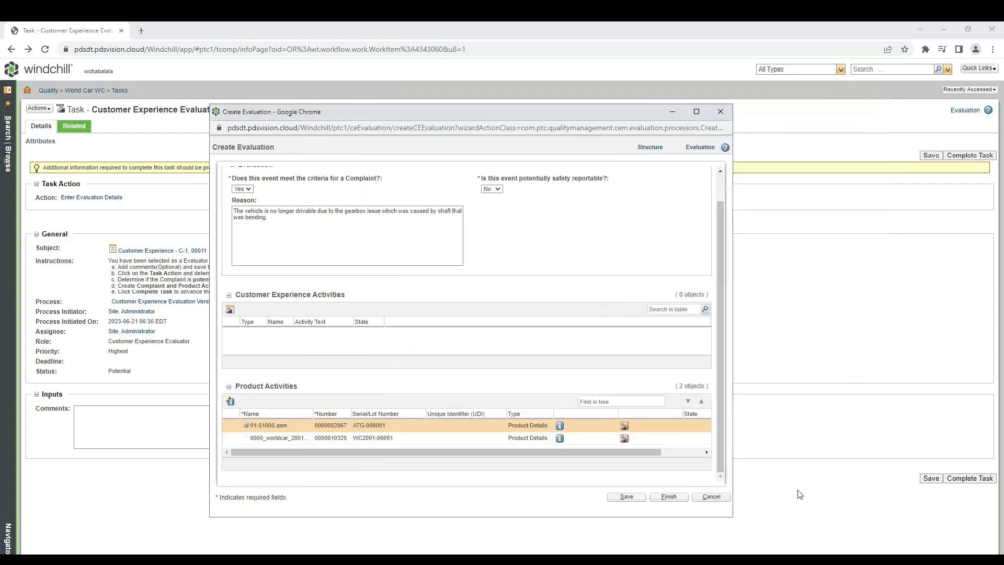
left_click(674, 496)
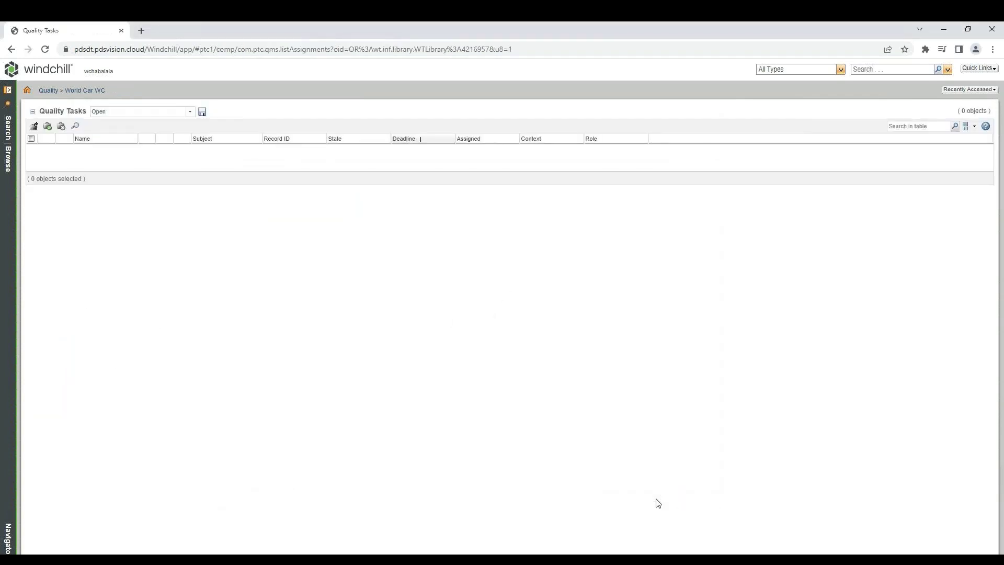
left_click(190, 160)
left_click(45, 49)
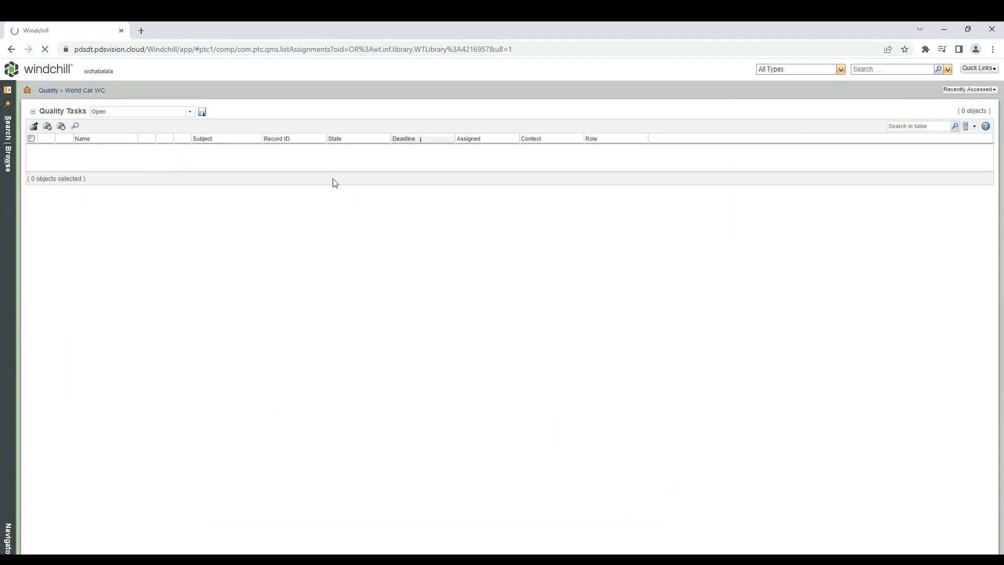
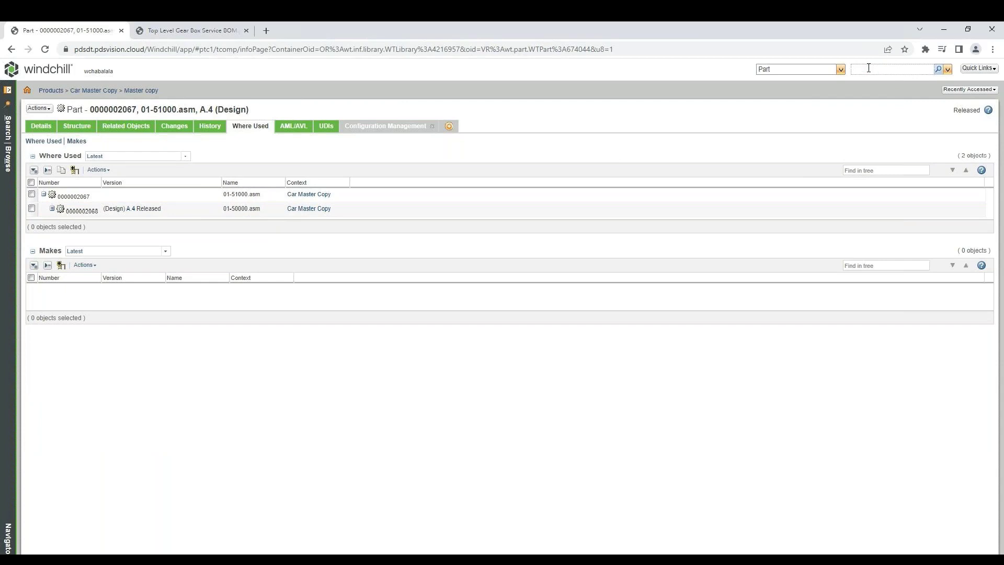
- Search all parts for 01-50000.ASM and open the structure of the A.3 (Service) version
type("01-50000.ASM")
key("Return")
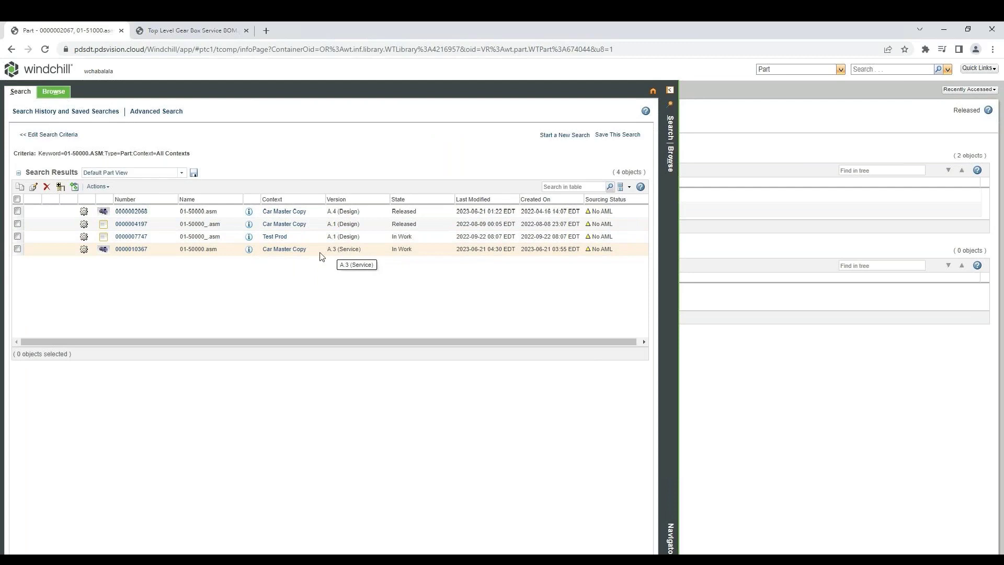
left_click(124, 250)
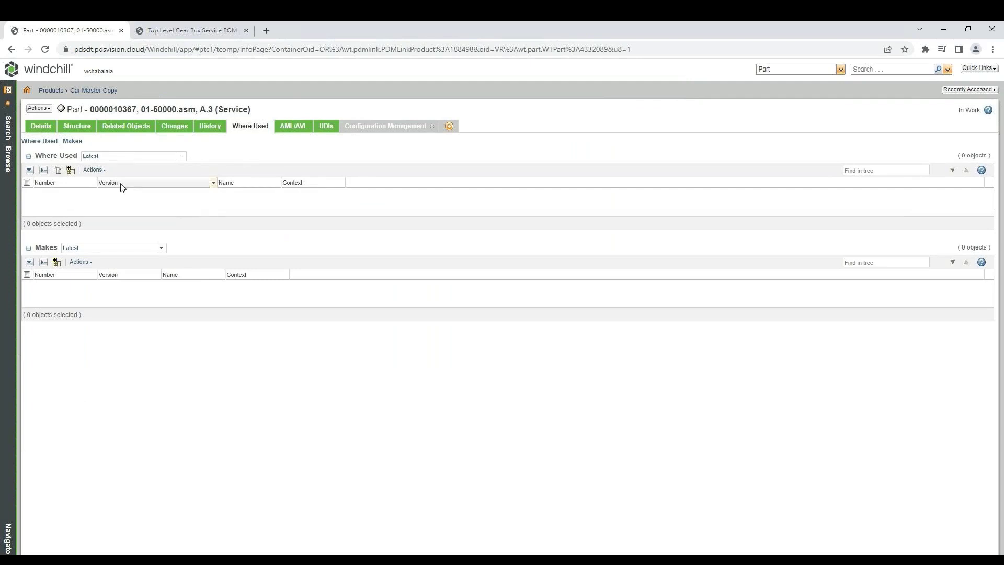
left_click(80, 129)
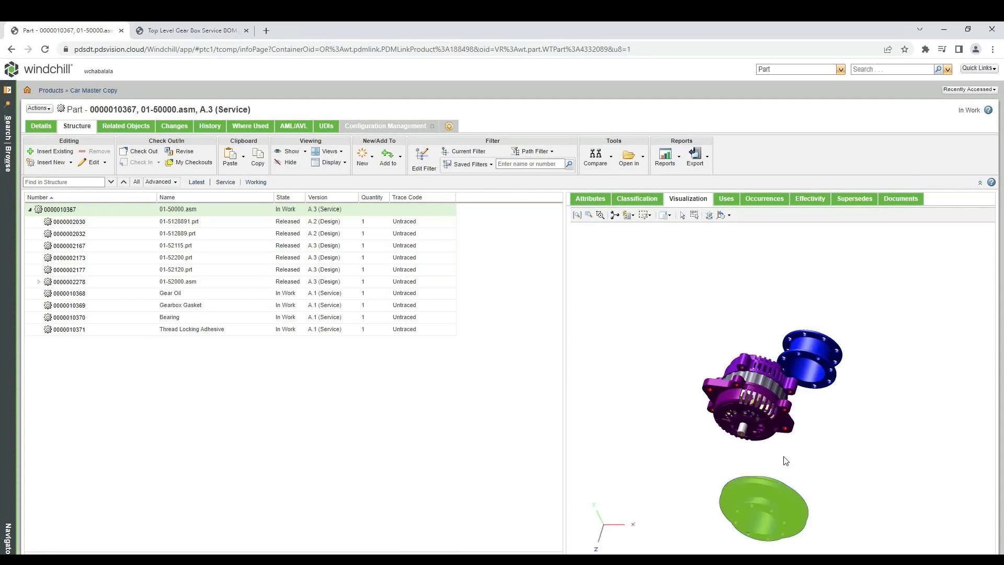
- Check the parts table in the Top Level Gear Box Service BOM PDF and return to the part structure
left_click(194, 32)
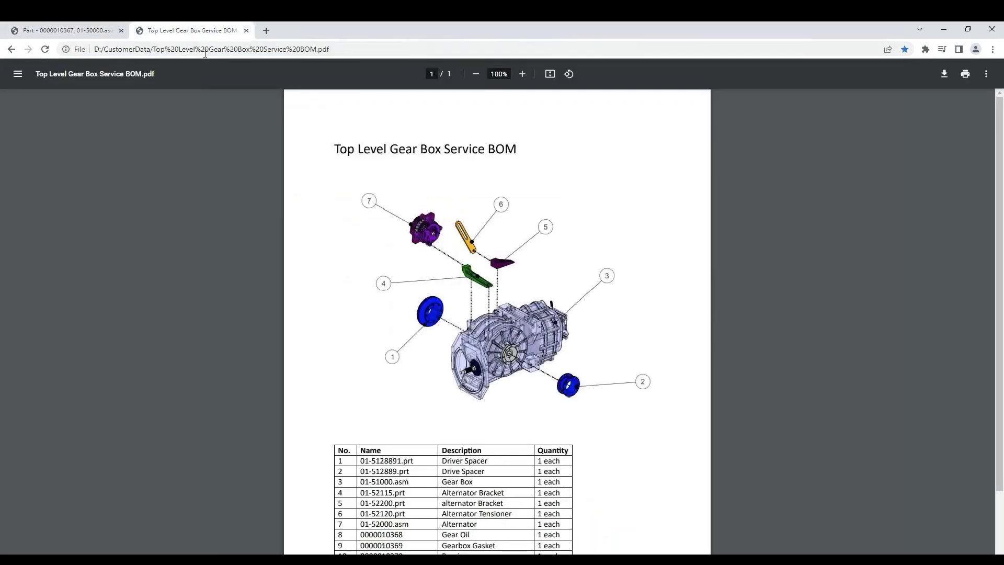
scroll(387, 254, "down", 2)
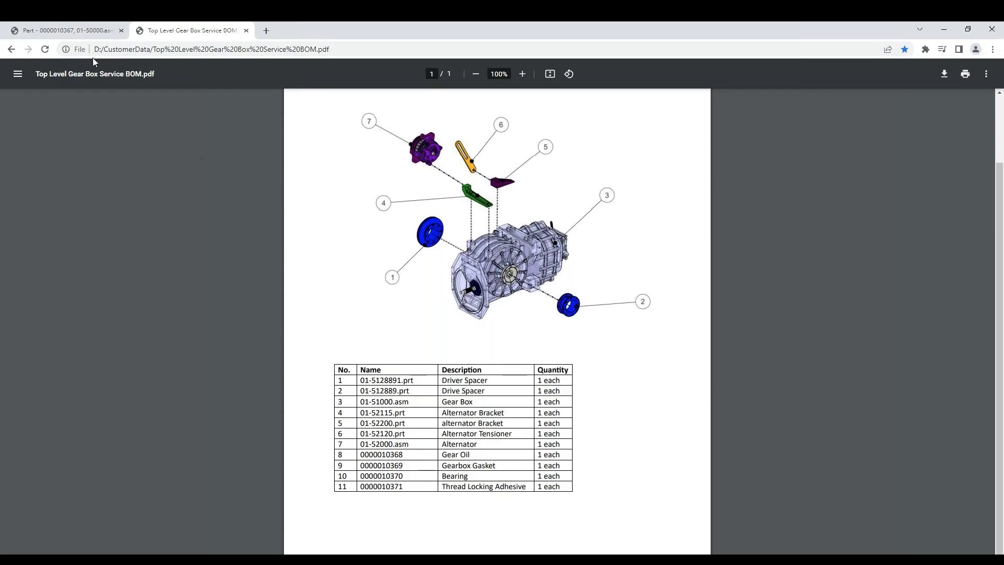
left_click(85, 33)
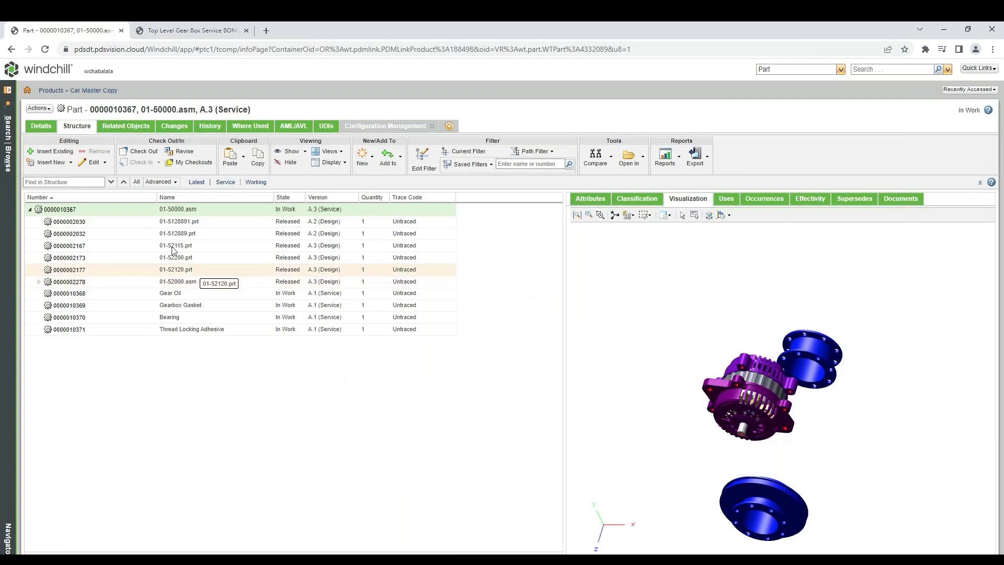
- Open customer experience C-1 in World Car WC and view its lifecycle stages
left_click(11, 162)
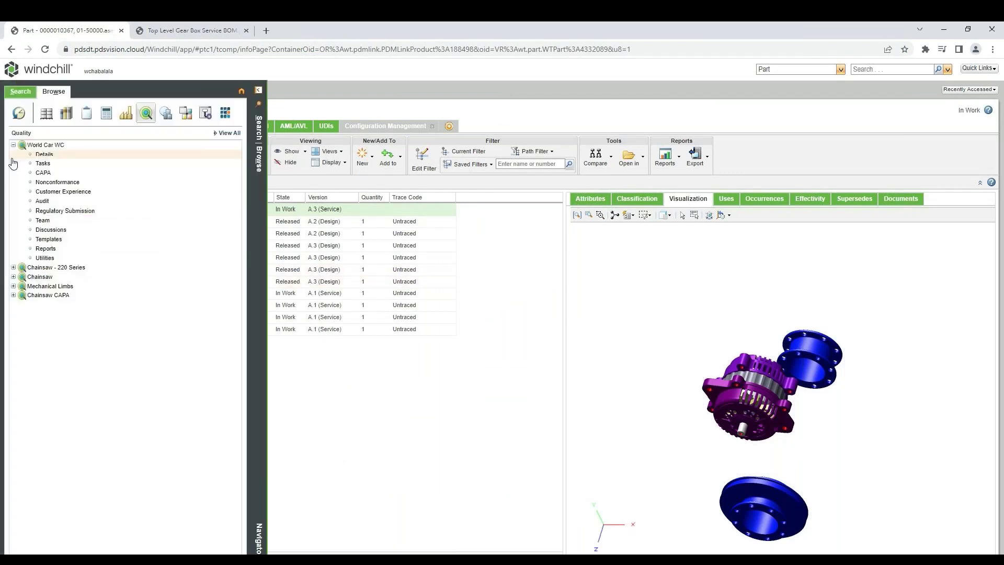
left_click(73, 191)
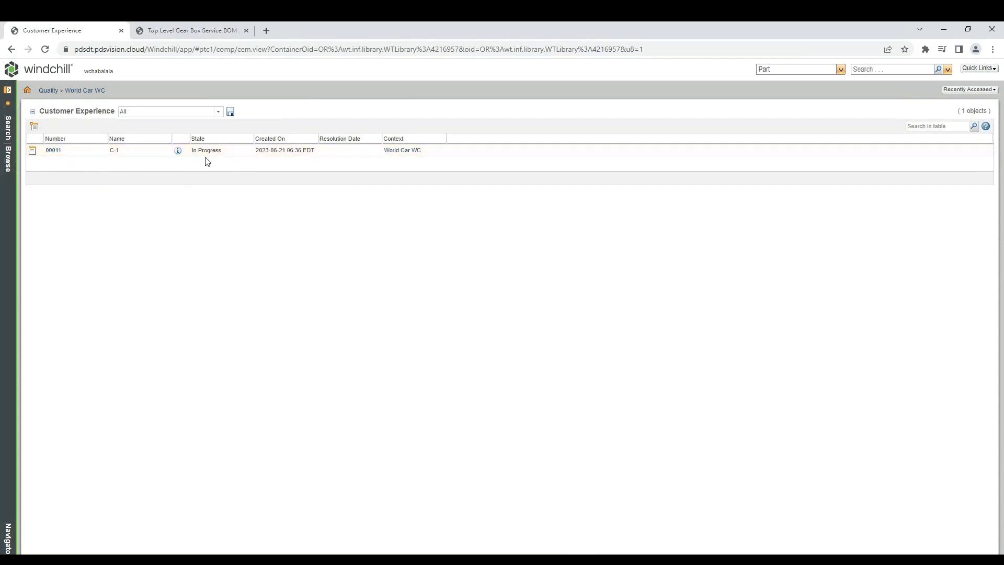
left_click(177, 151)
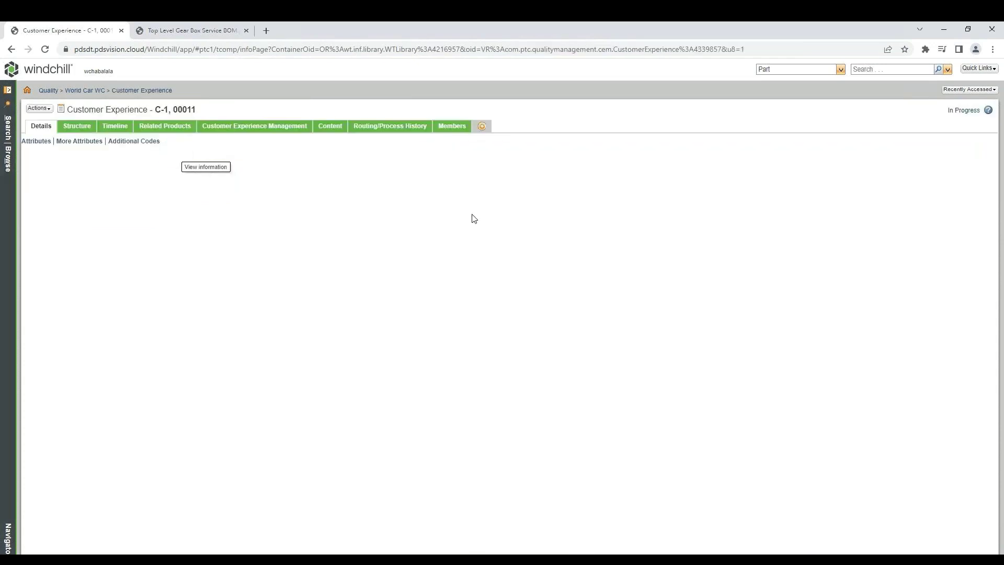
left_click(961, 110)
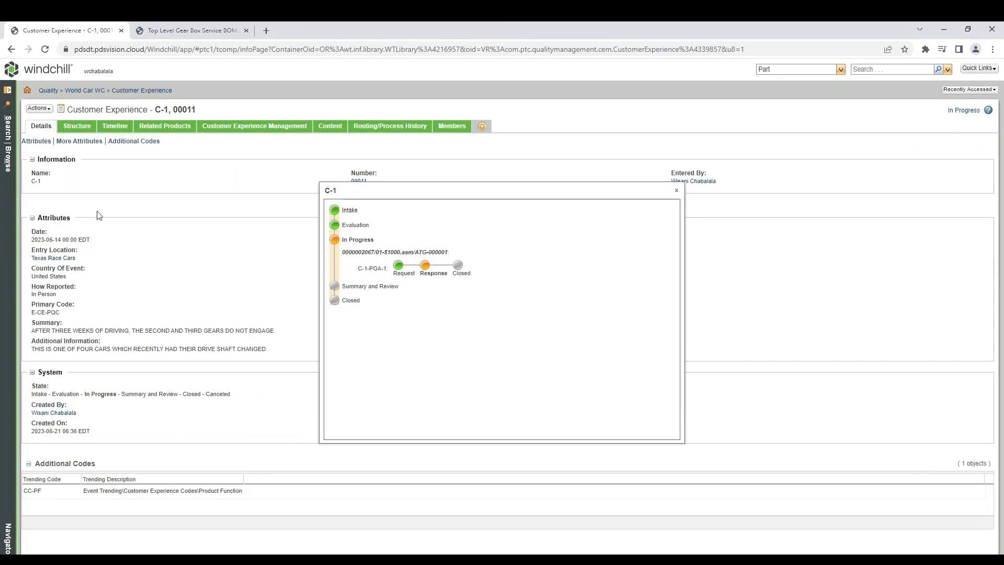
left_click(675, 192)
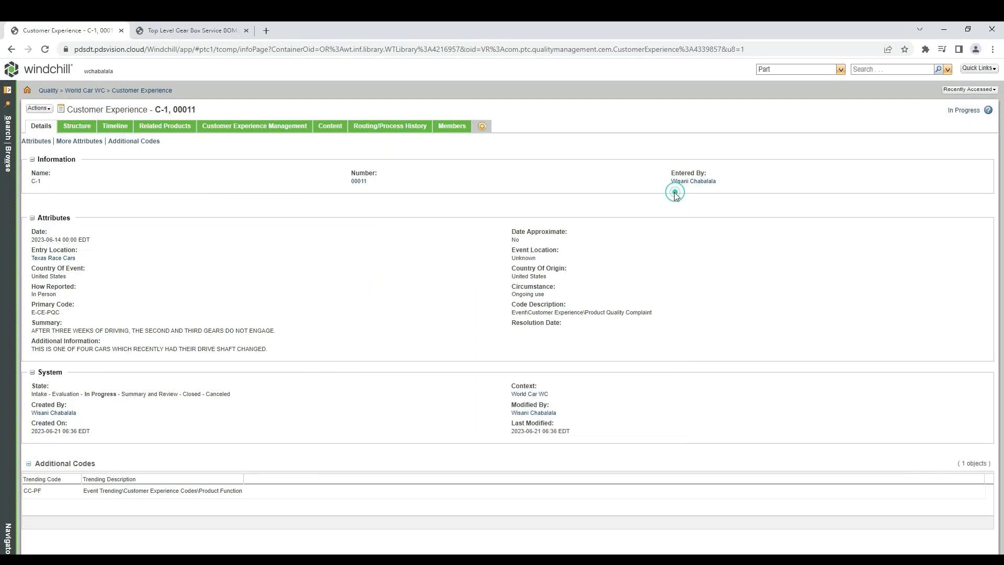
- Open the Activity Response task for C-1-PGA-1 from World Car WC's quality tasks
left_click(8, 157)
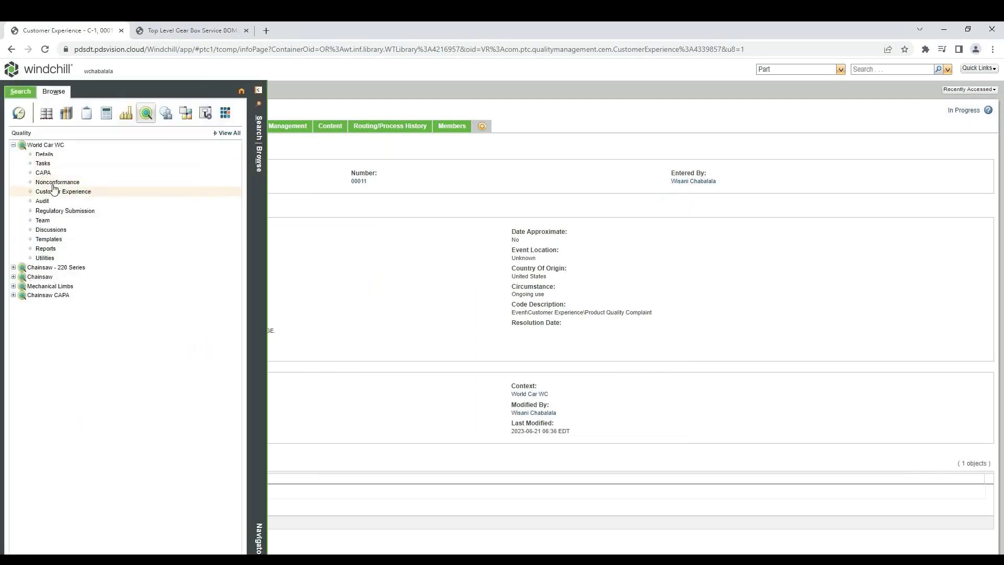
left_click(43, 163)
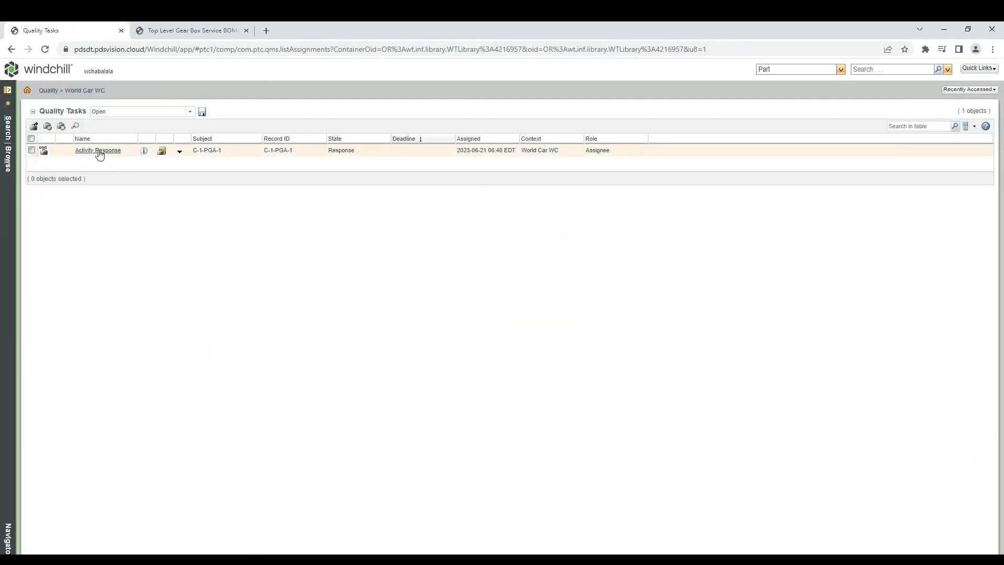
left_click(99, 152)
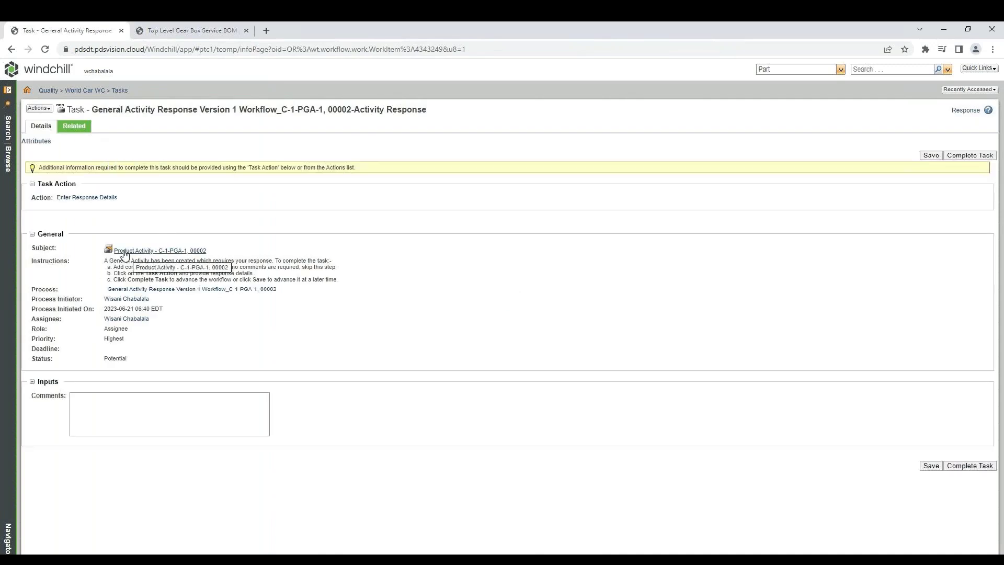
- Start the response details for the product activity, setting both the response date and the closed date to 2023-06-21
left_click(94, 203)
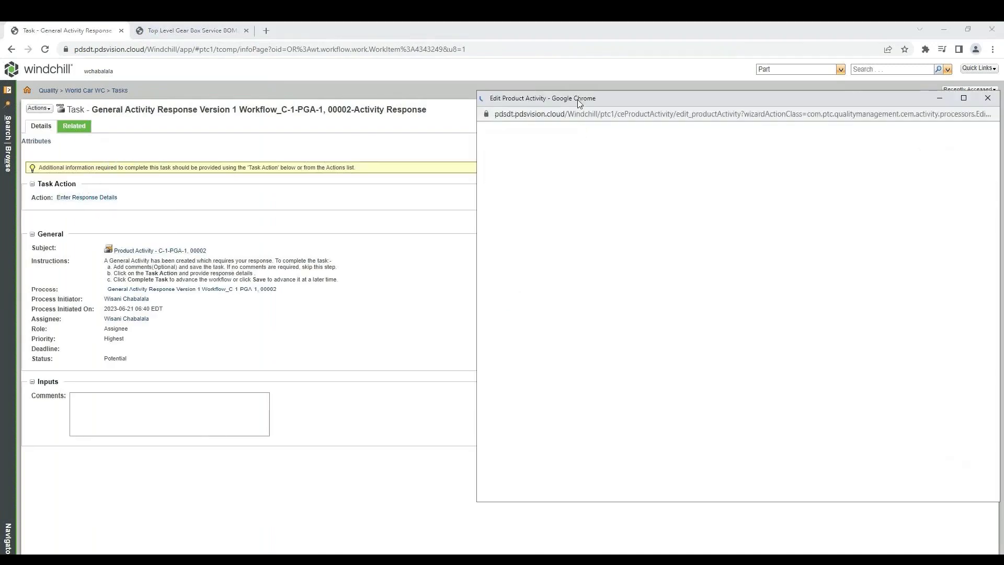
left_click_drag(577, 100, 306, 92)
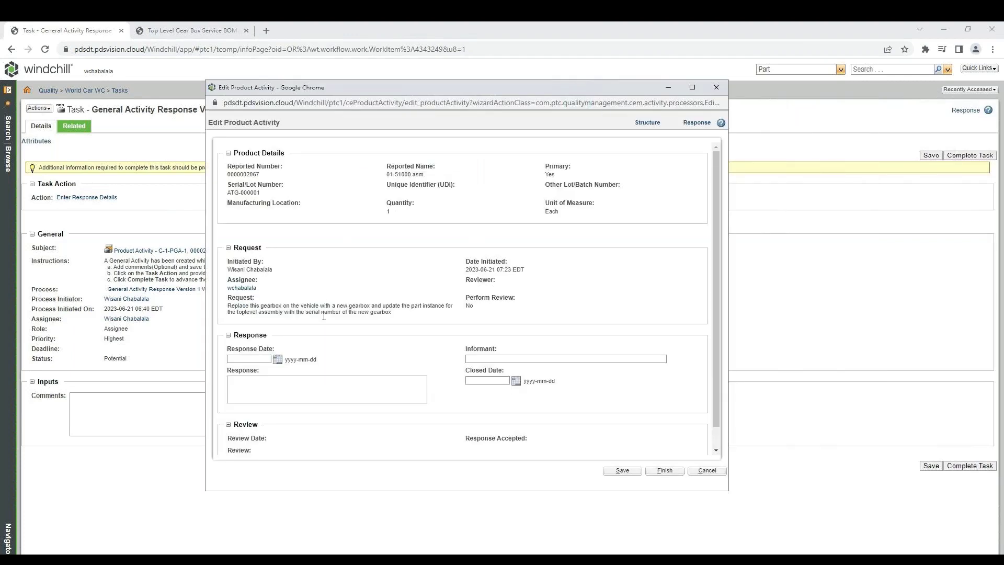
left_click(278, 360)
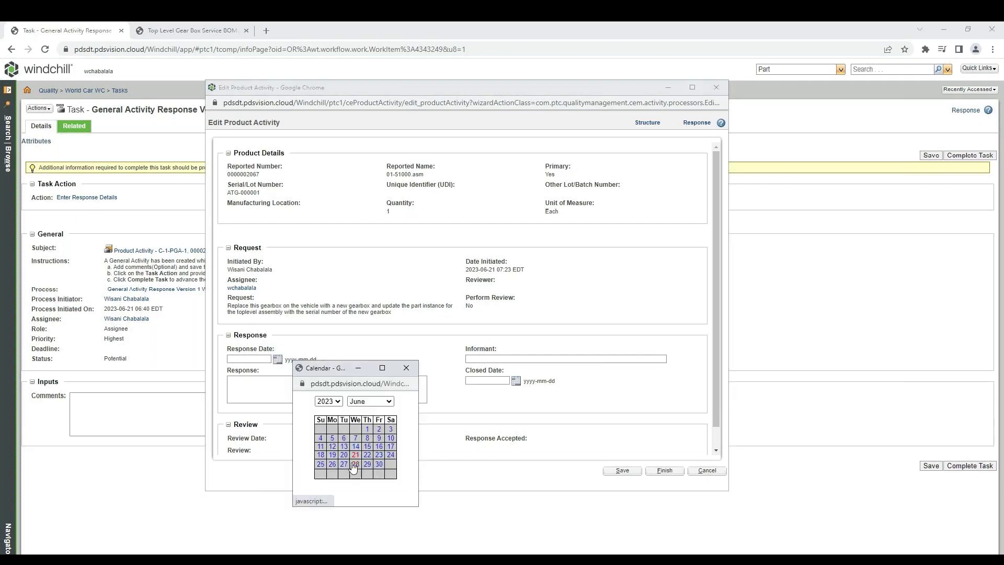
left_click(354, 455)
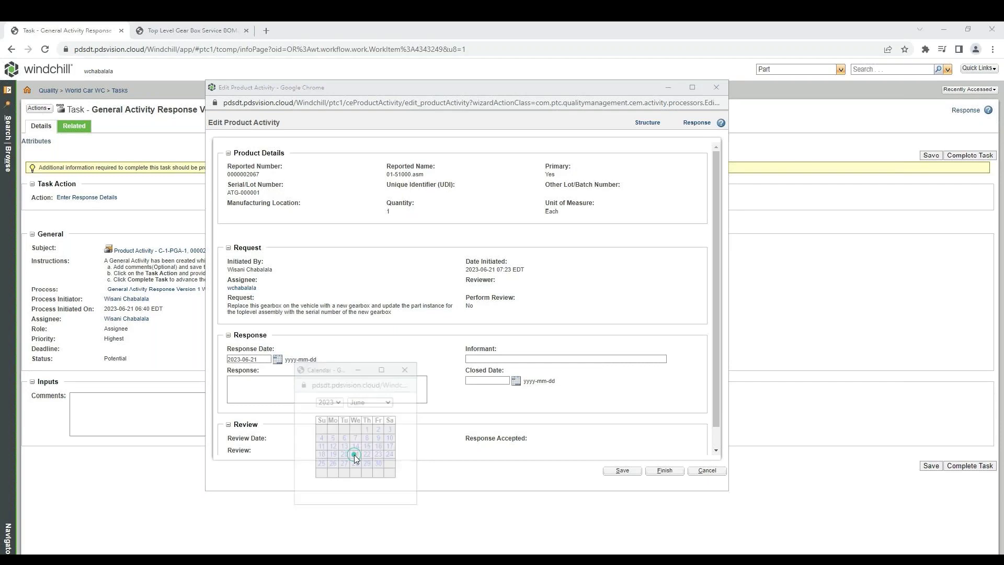
left_click(516, 381)
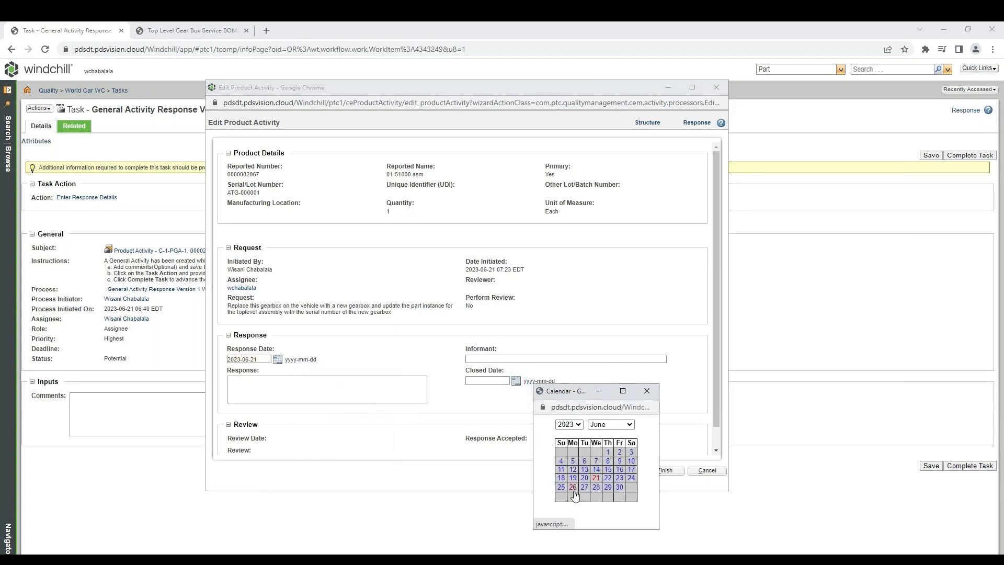
left_click(595, 479)
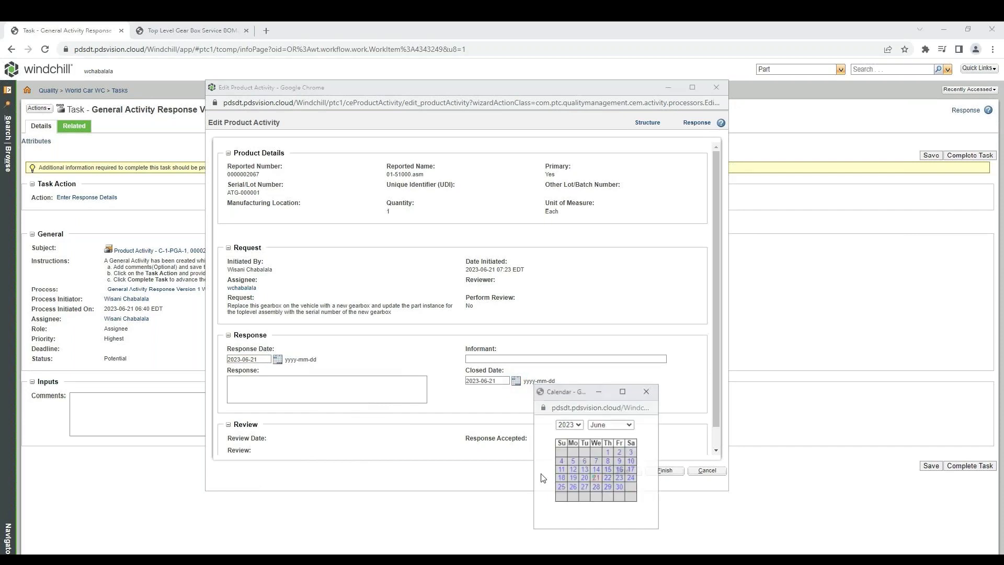
- Enter the response "UPDATED PART INSTANCE WITH NEW GEARBOX SERIAL NUMBER AND REPLACE GEARBOX IN CAR" and finish the product activity
left_click(246, 389)
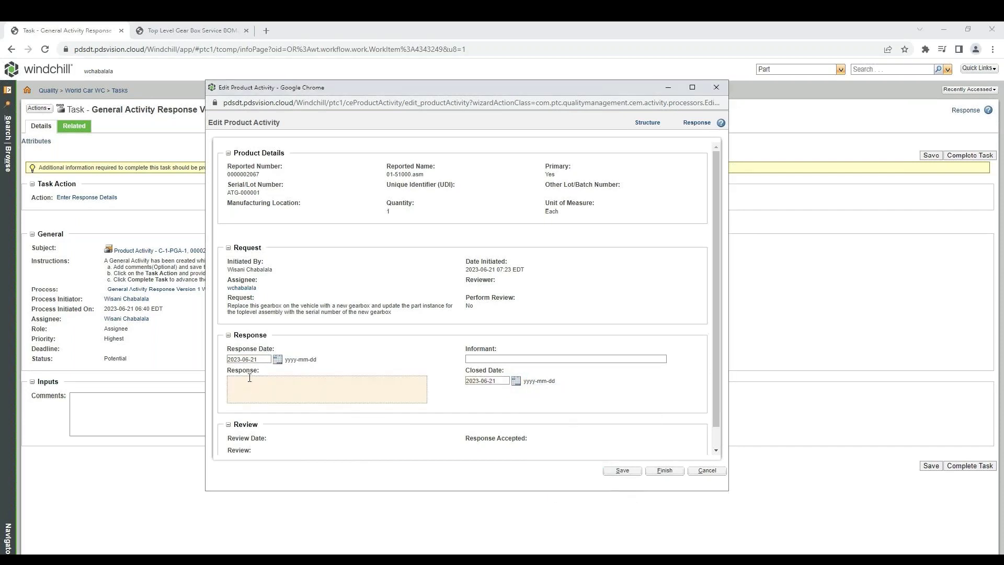
type("UPDATED PART INSTANCE WITH NEW GEARBOX")
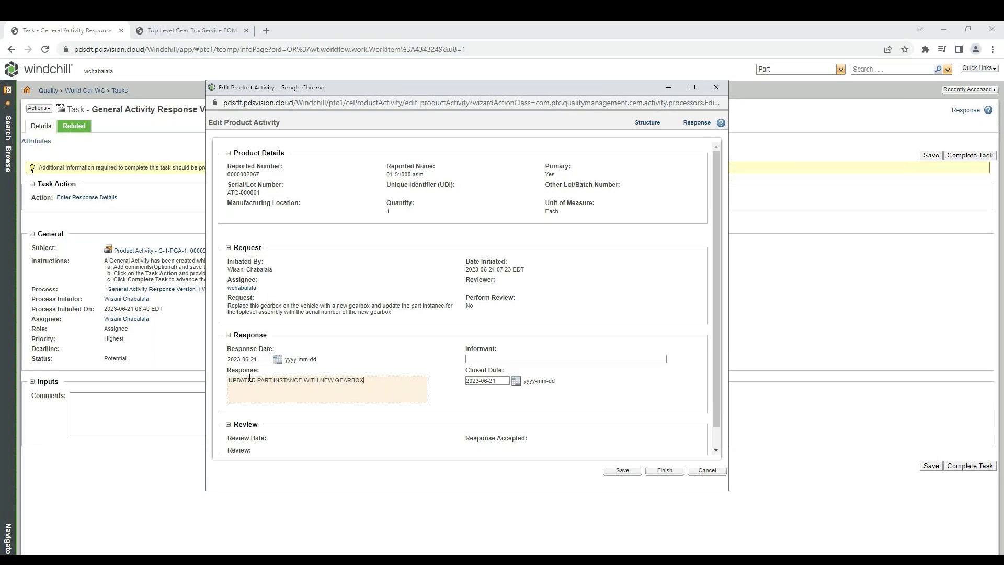
type(" SERIAL NUMBER AND REPLACE GEARBOX IN CAR")
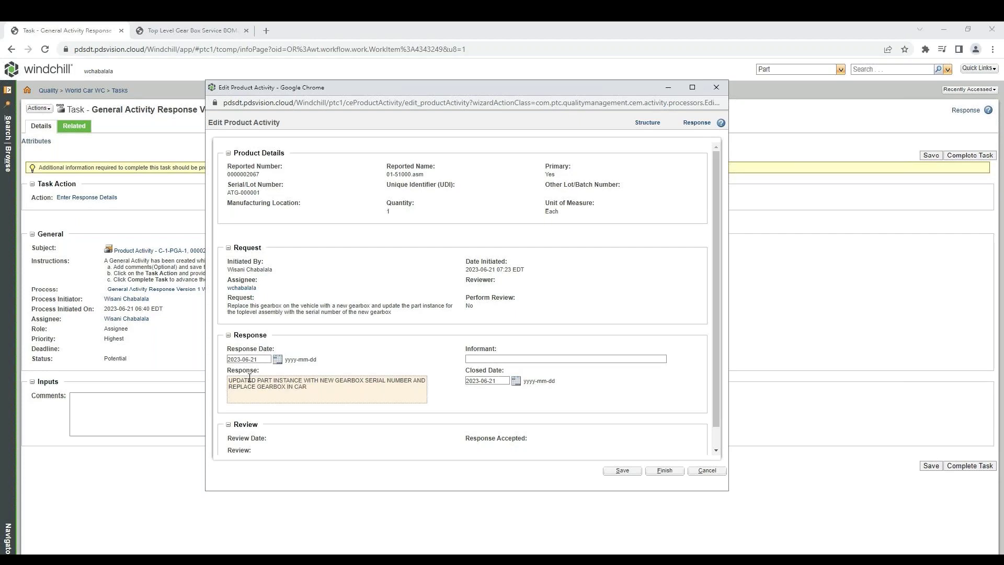
left_click_drag(716, 392, 716, 412)
left_click(673, 476)
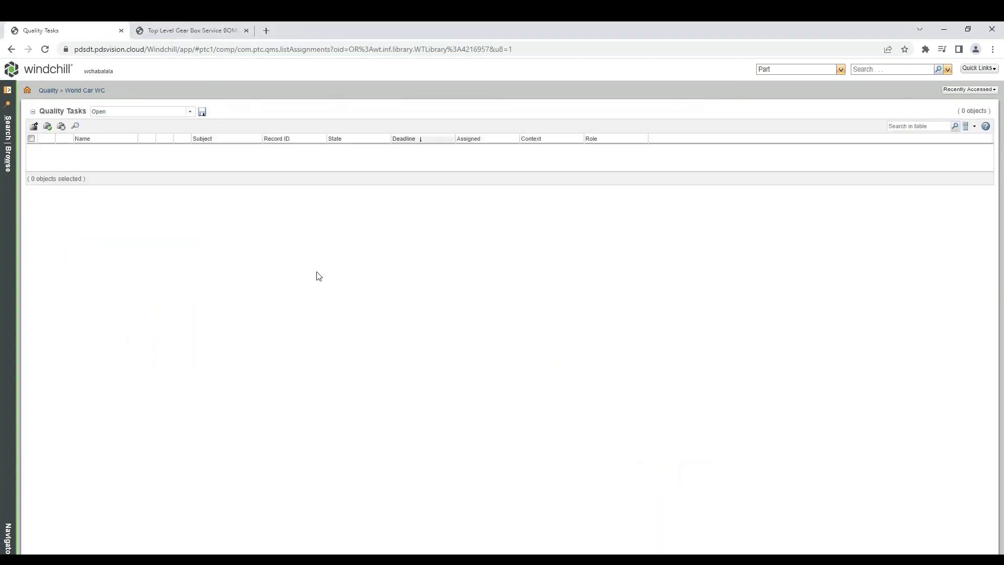
- Open customer experience C-1 from World Car WC's customer experience list and check its lifecycle progress
left_click(11, 165)
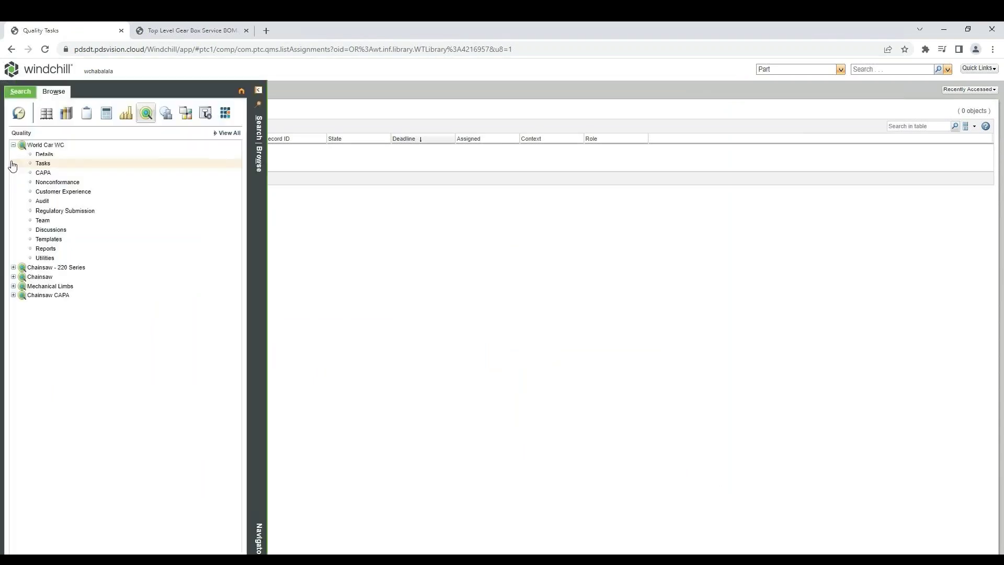
left_click(71, 192)
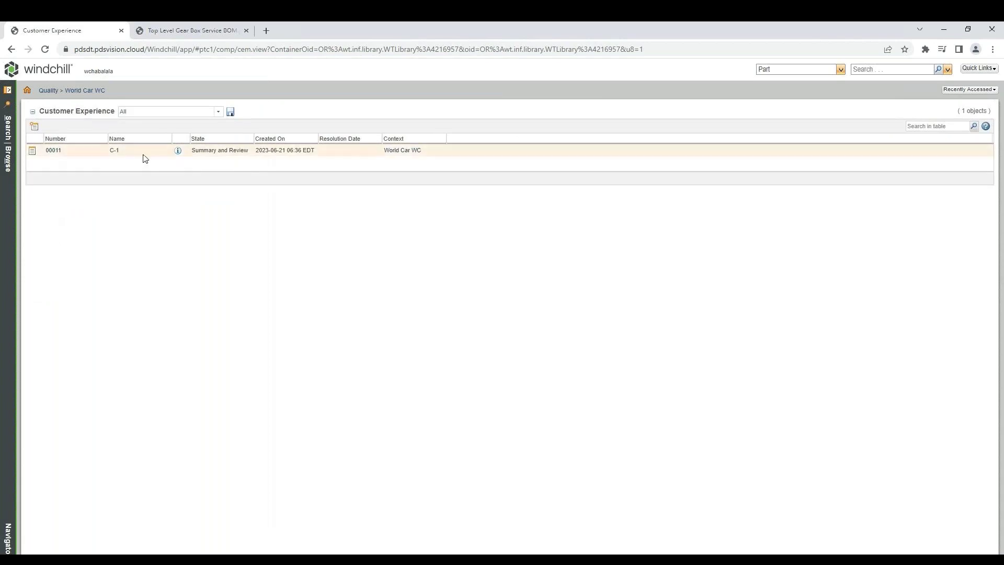
left_click(179, 152)
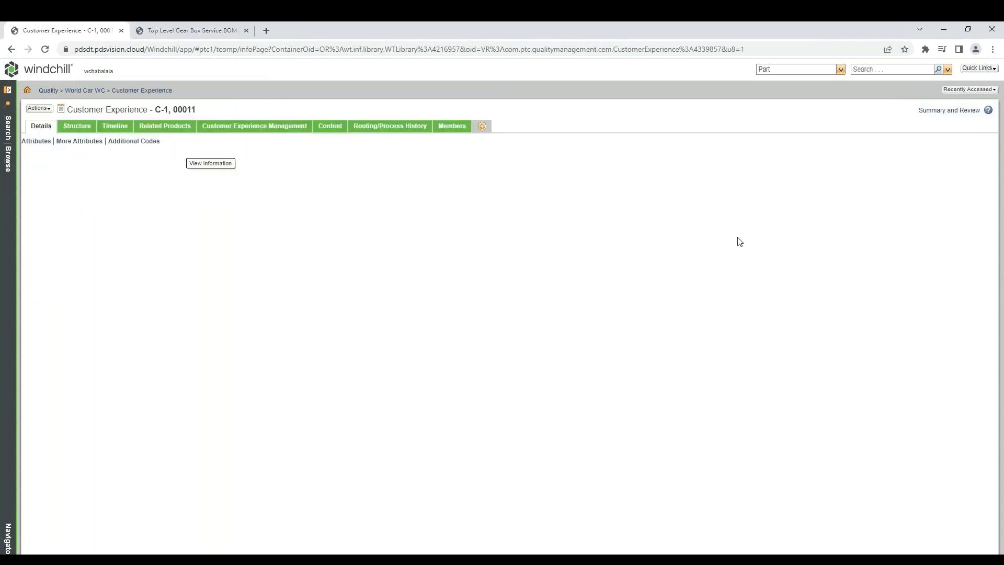
left_click(935, 111)
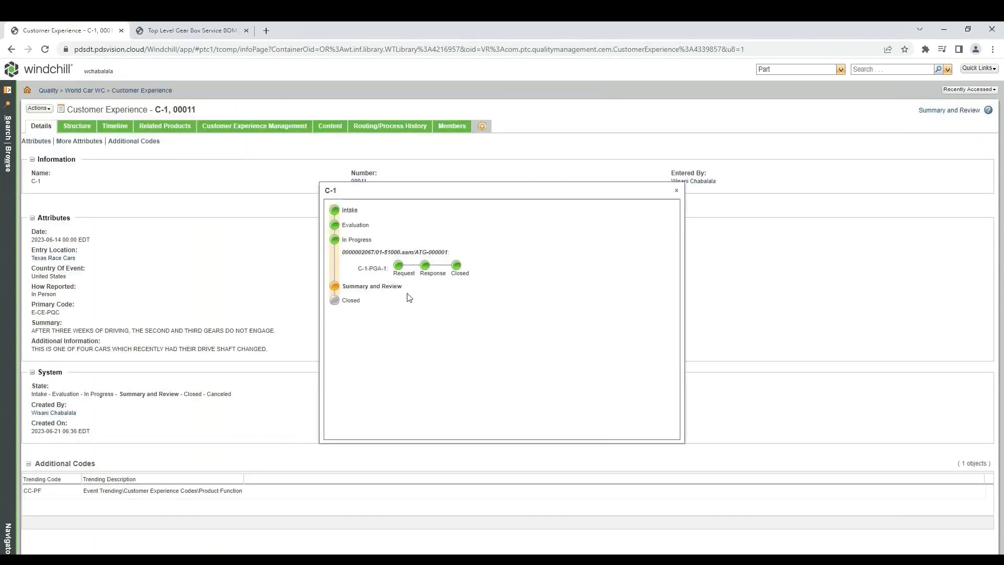
left_click(676, 191)
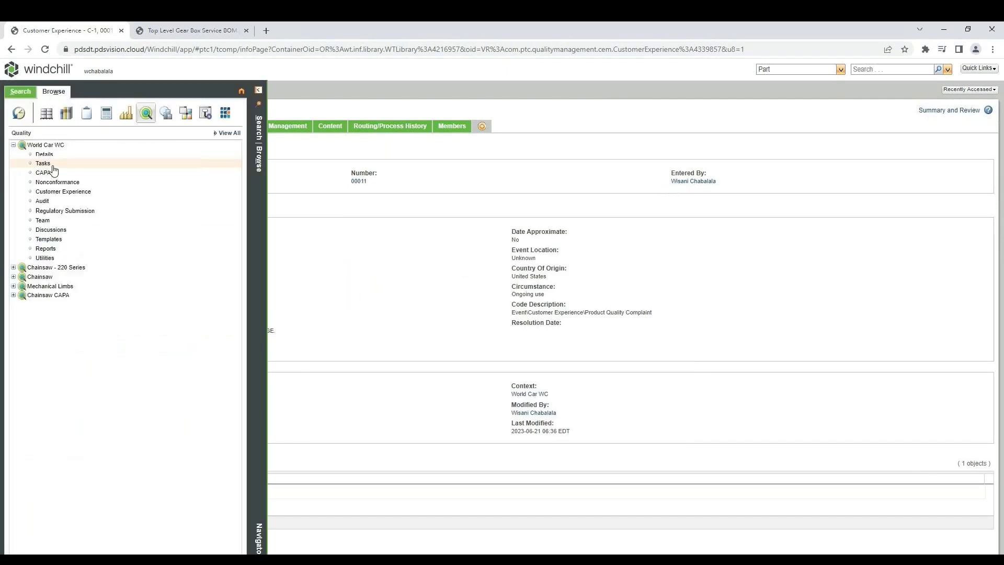
- Open the Customer Experience Review task for C-1 from World Car WC's quality tasks and start entering its review details
left_click(53, 164)
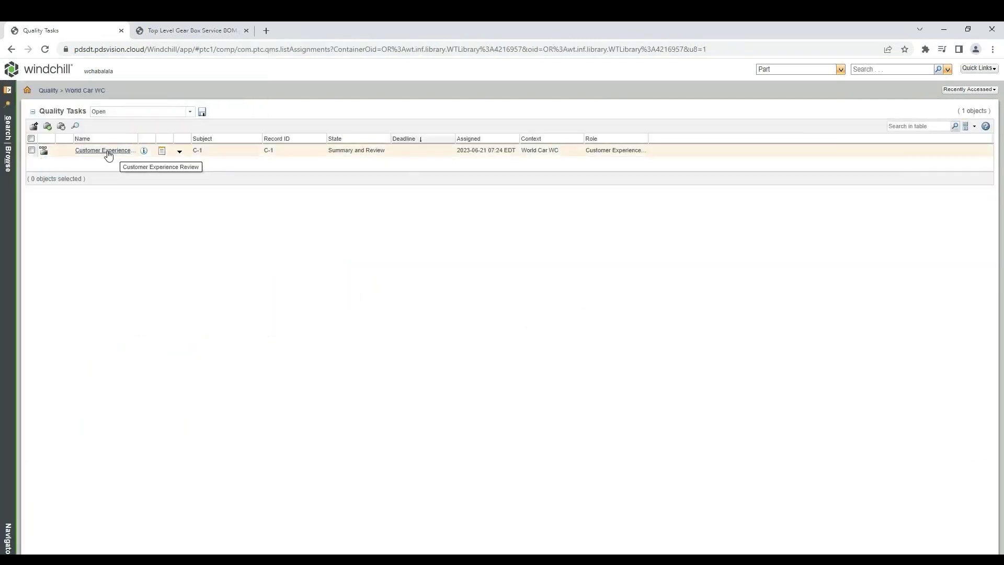
left_click(101, 152)
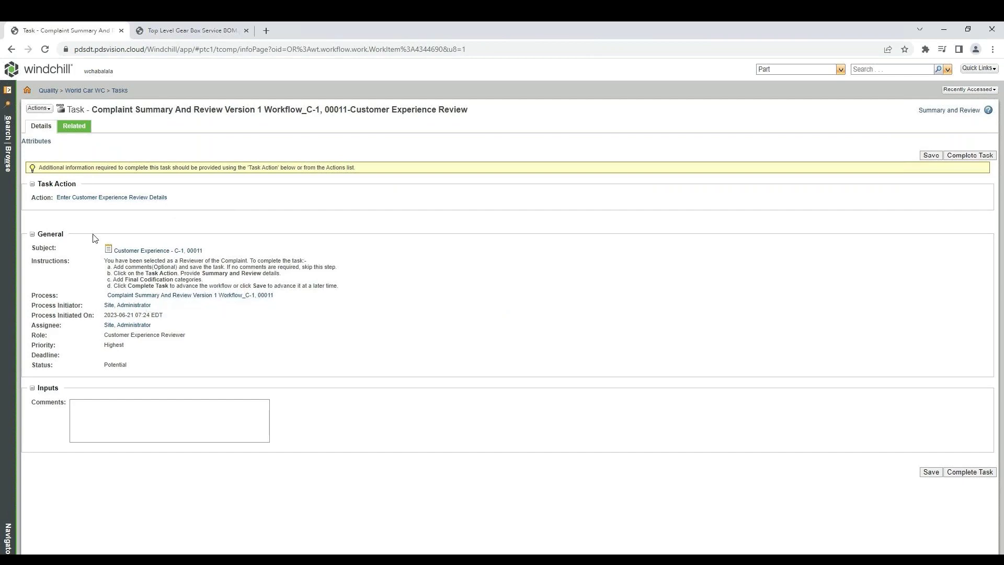
left_click(111, 198)
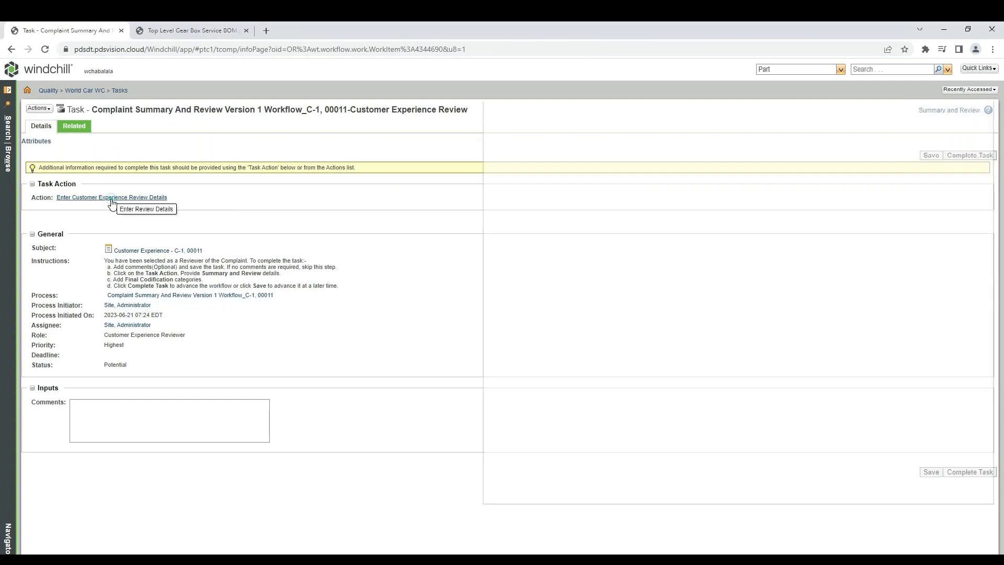
left_click_drag(400, 99, 376, 98)
- Set Confirmed, Device Related, Correction Indicated and Verified to Yes, and Initiate CAPA to No, in the summary and review
left_click(294, 202)
left_click(289, 213)
left_click(291, 224)
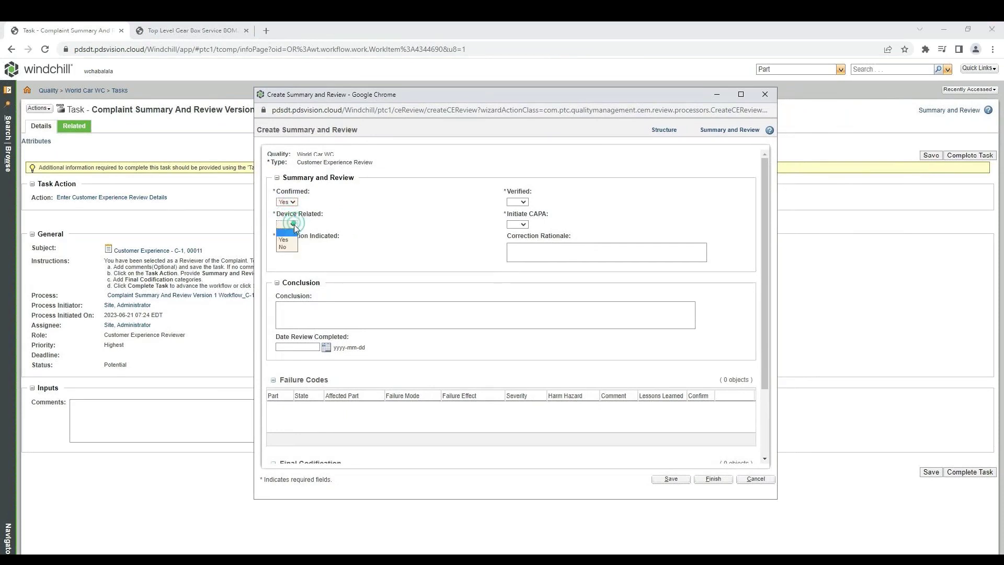
left_click(291, 236)
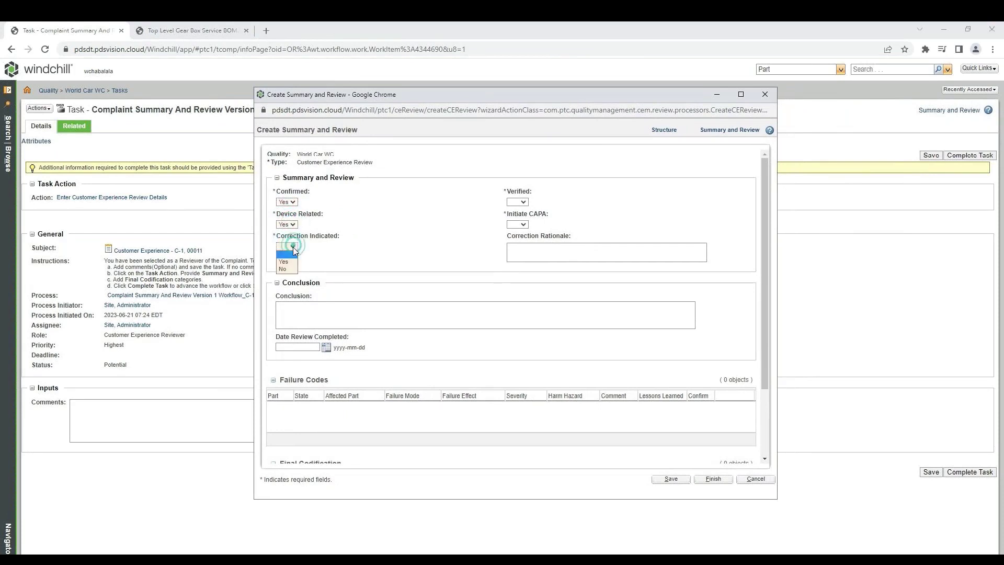
left_click(283, 261)
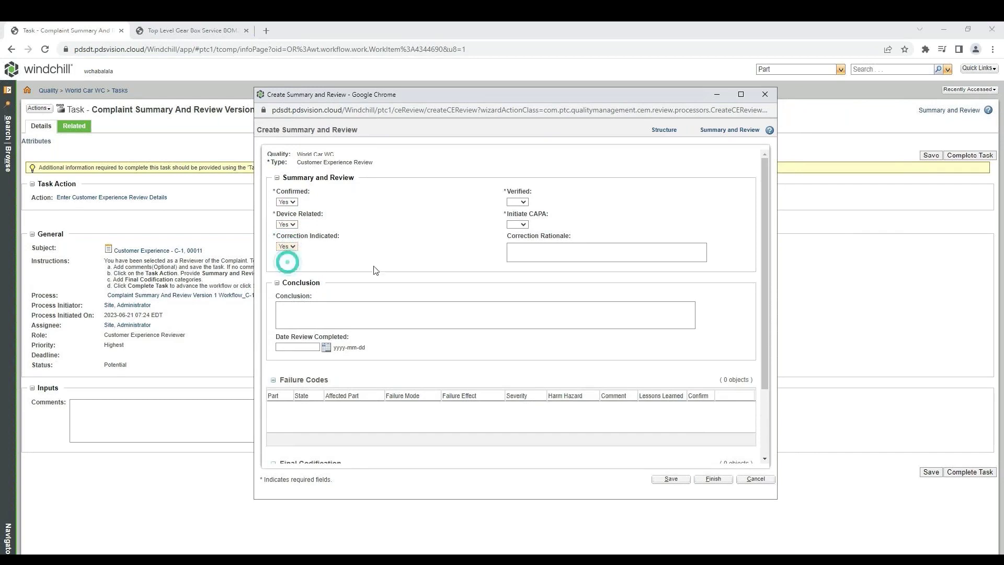
left_click(525, 202)
left_click(523, 213)
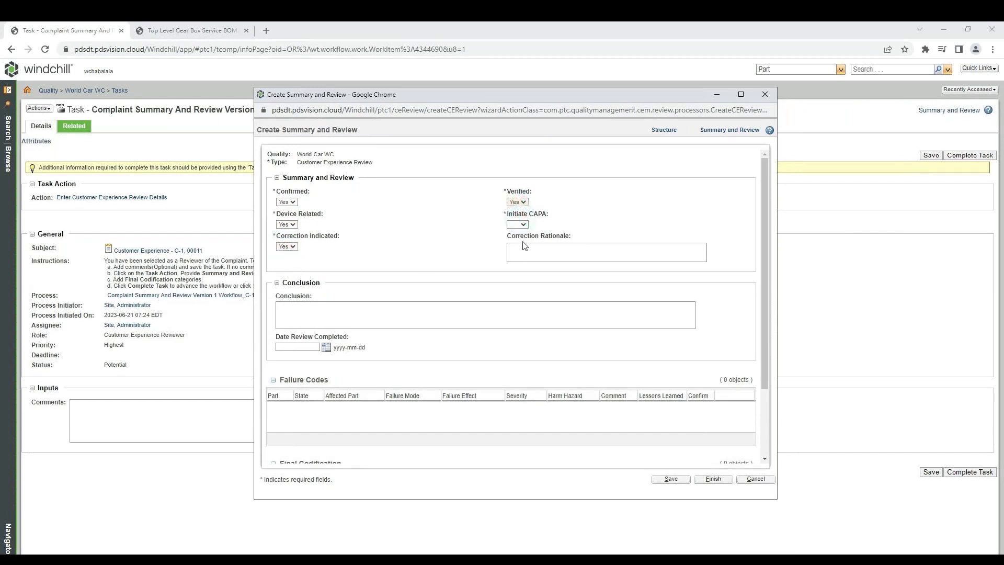
left_click(522, 224)
left_click(518, 247)
- Enter the conclusion "DUE TO THE FAULT WITH THE SHAFT, THE GEARS IN THE GEARBOX BROKE AND THE GEARBOX WAS REPLACED TO REMEDY THIS."
left_click(319, 313)
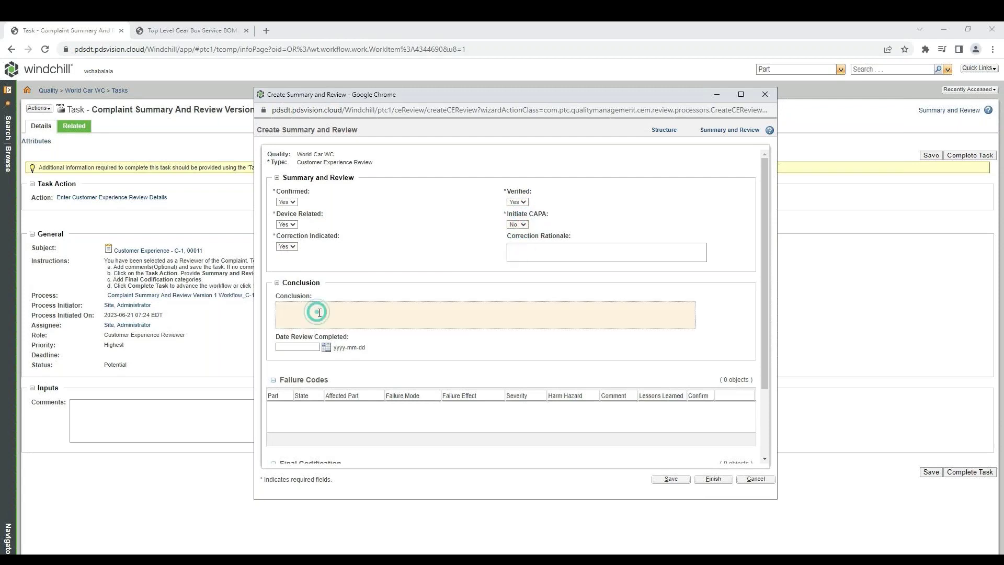
type("DUE TO THE FAULT WITH THE ")
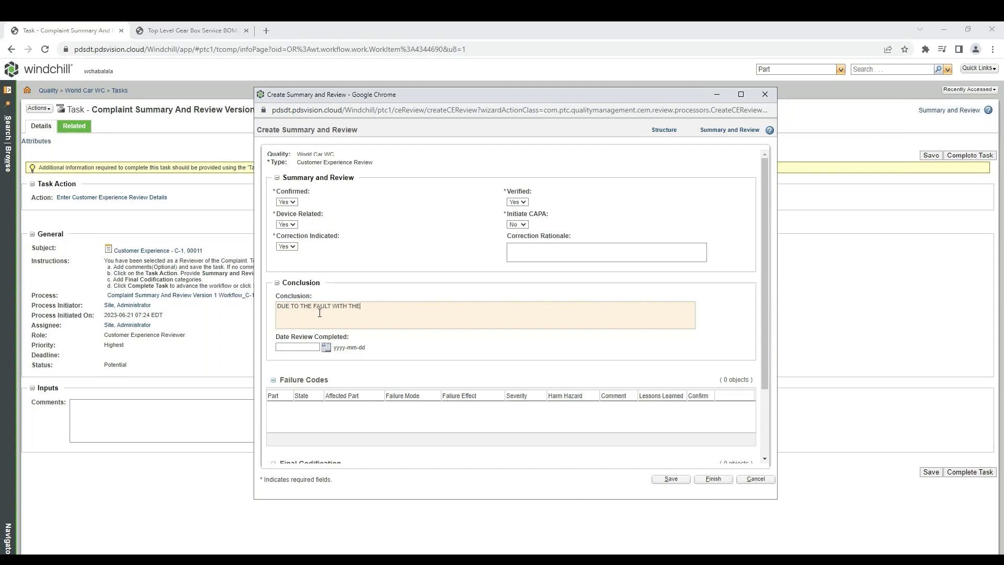
type("SH")
type("AFT,")
type(" T")
type("HE")
type(" GEA")
type("RS IN")
type(" GE")
type(" THE")
type("RB")
type("OX")
type(" BROKE AN")
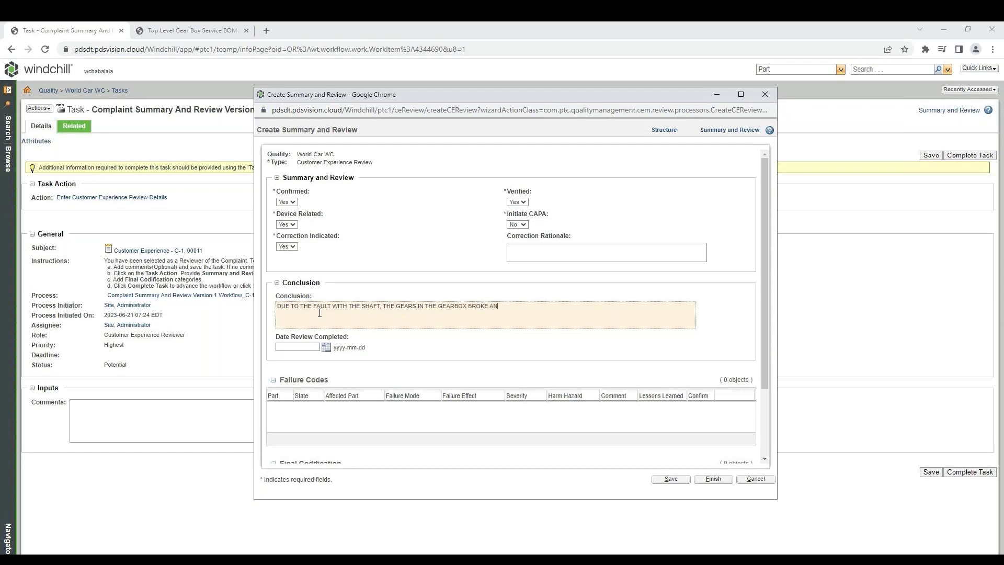
type("D THE GEARBOX WAS REPLACED TO REM")
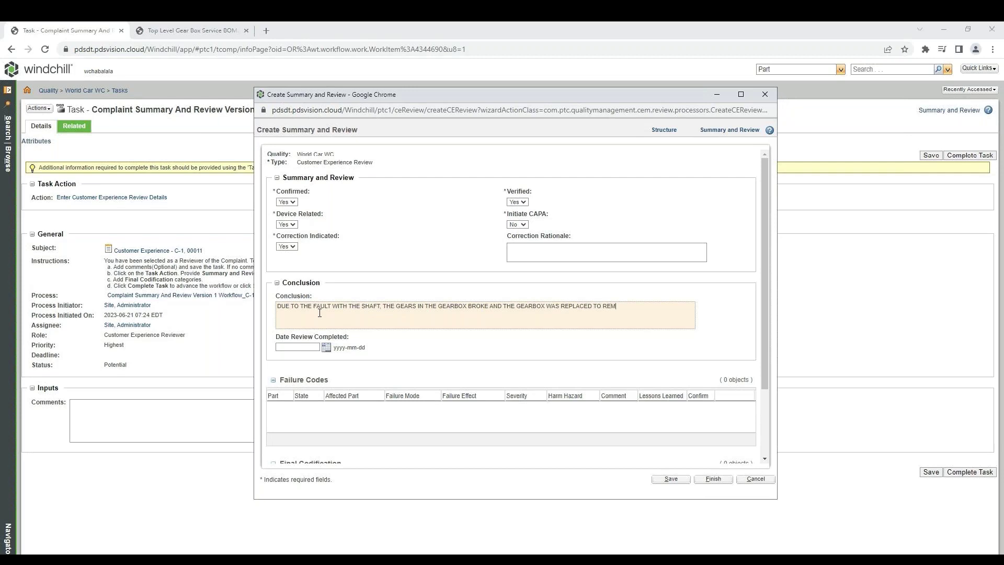
type("EDY THIS.")
- Set the date review completed to 2023-06-21 and finish the summary and review
left_click(326, 348)
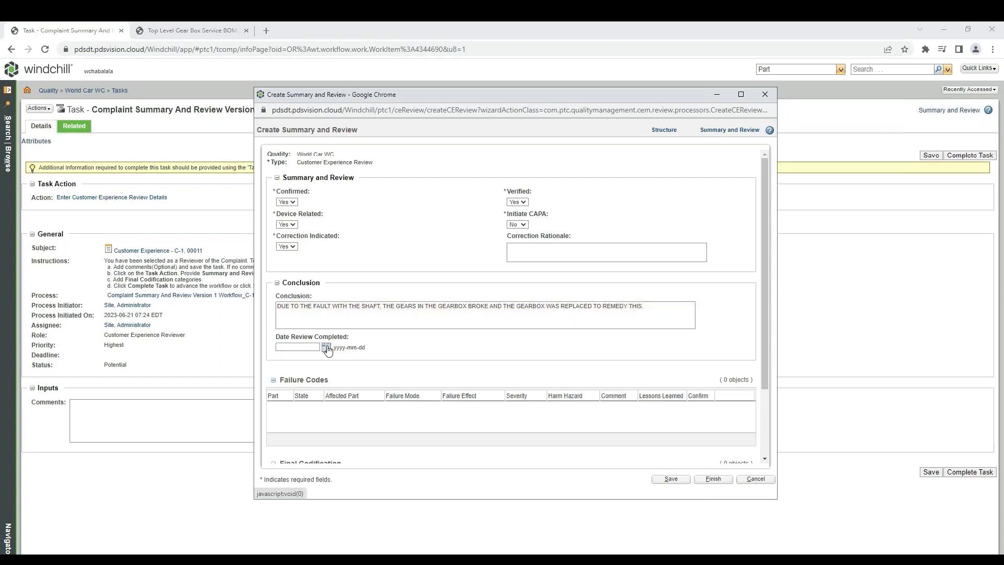
left_click(326, 348)
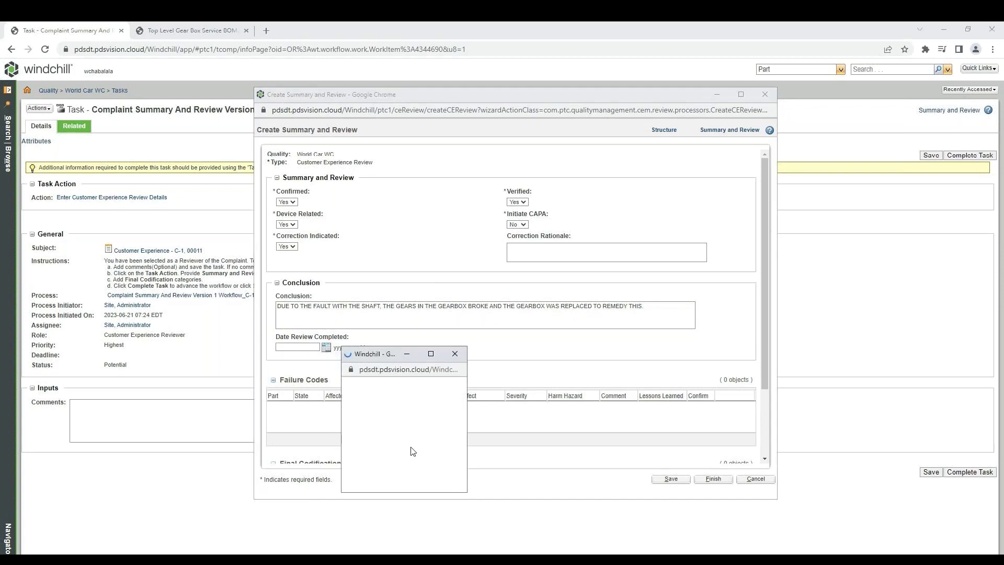
left_click(405, 440)
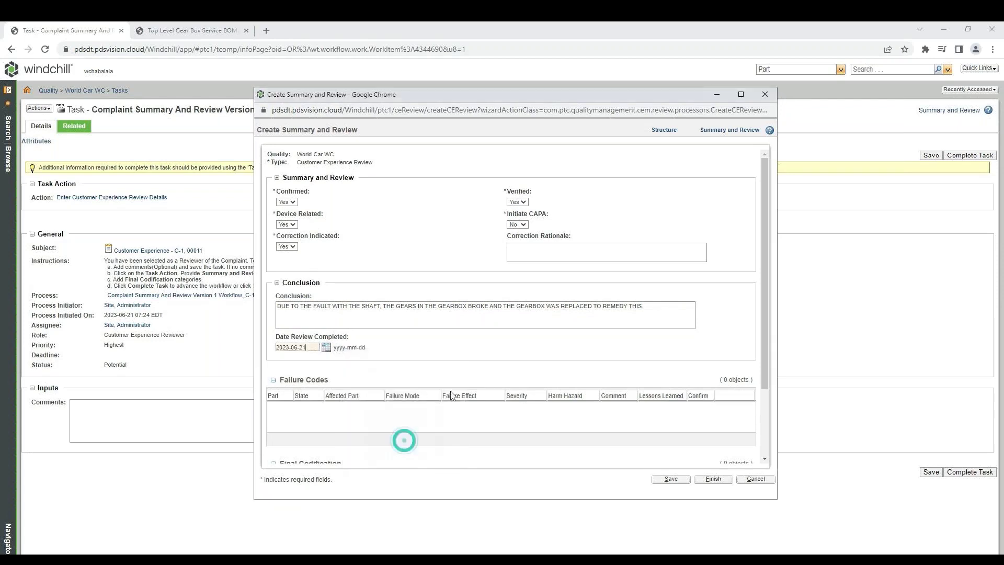
scroll(504, 347, "down", 3)
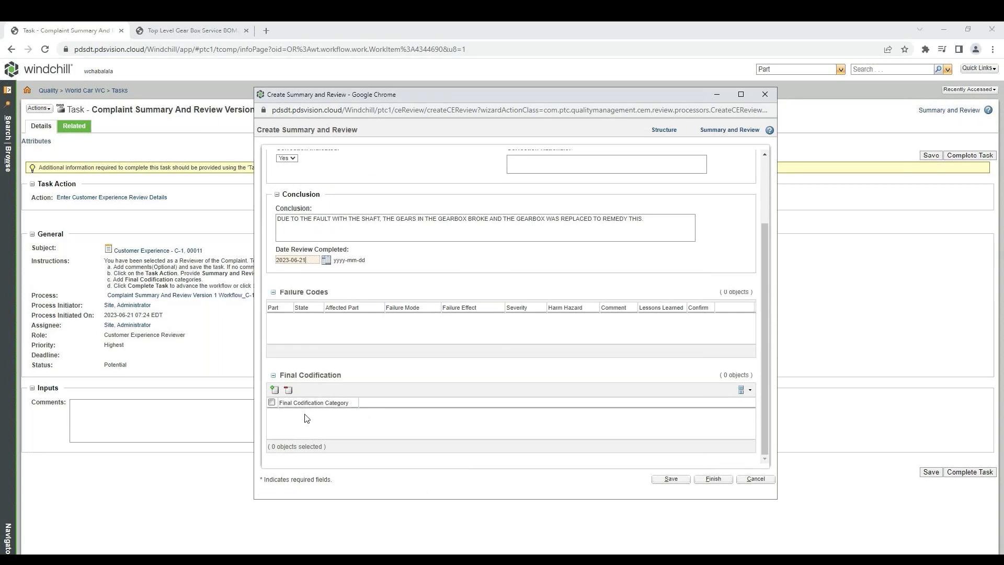
left_click(716, 479)
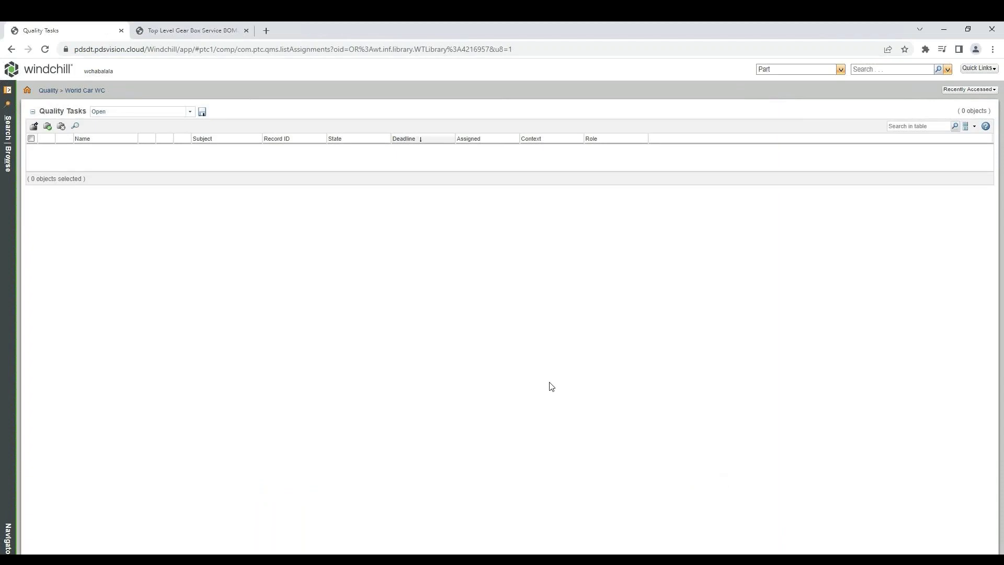
- Reopen customer experience C-1 in World Car WC and check its lifecycle stages after the review
left_click(8, 159)
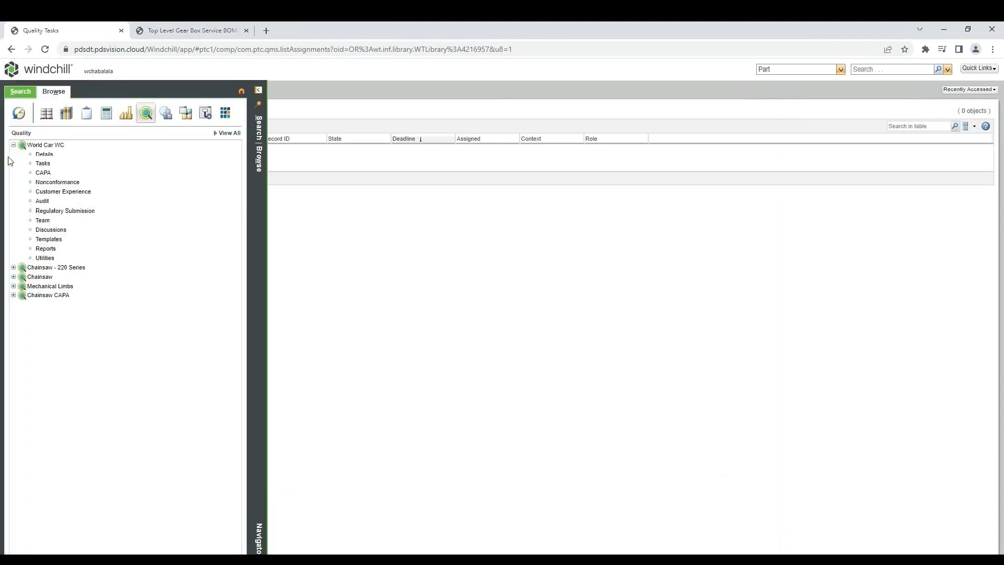
left_click(59, 192)
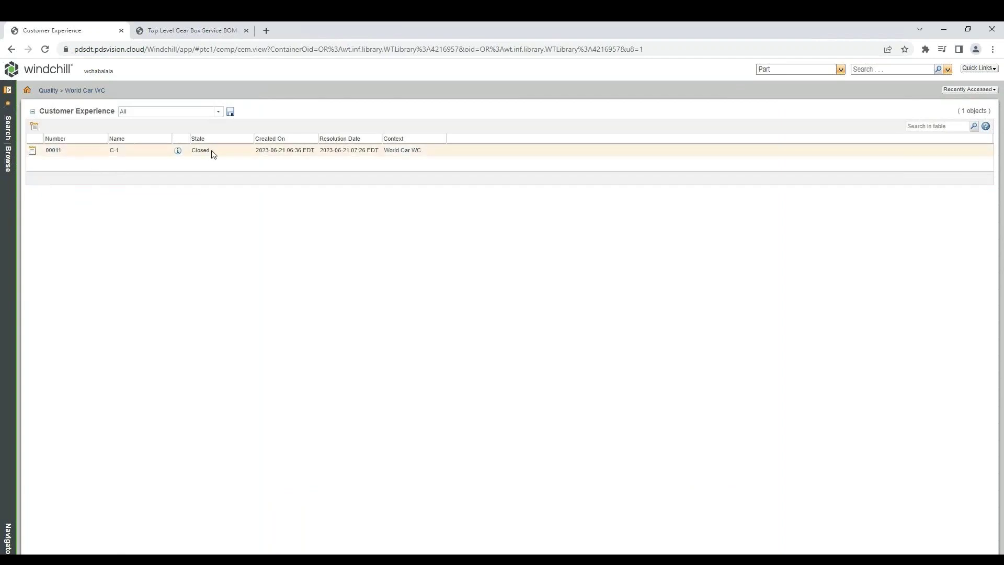
left_click(55, 151)
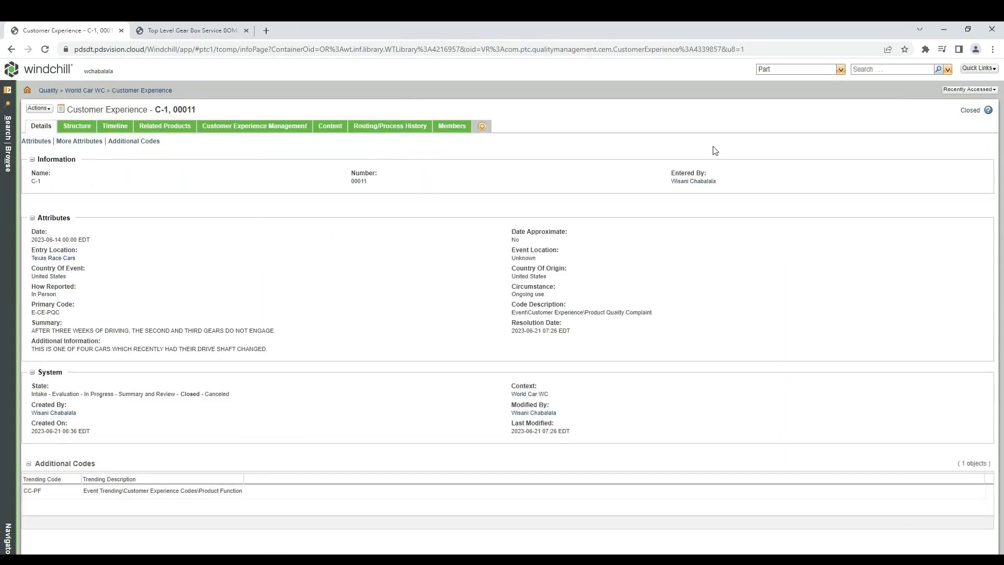
left_click(969, 110)
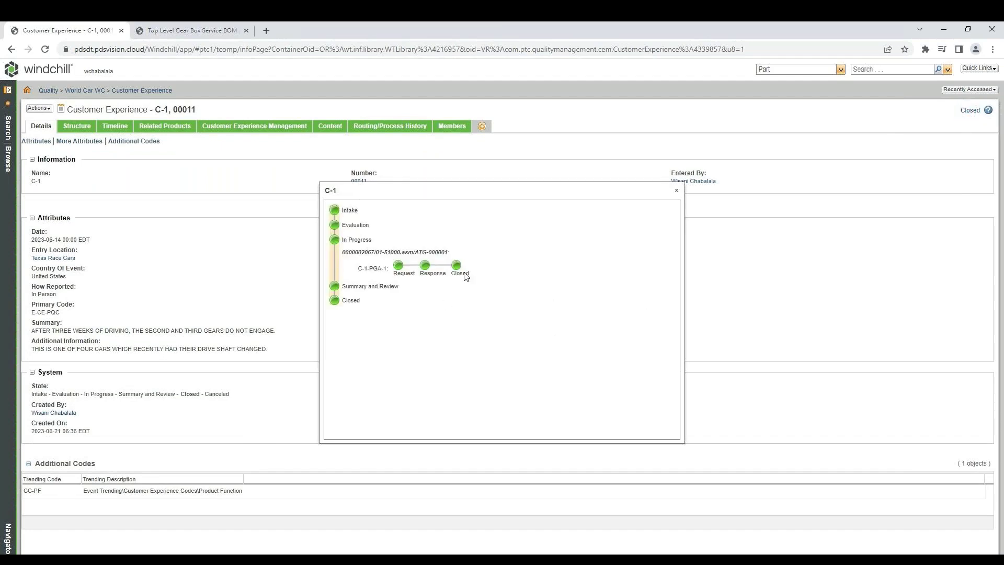
left_click(675, 190)
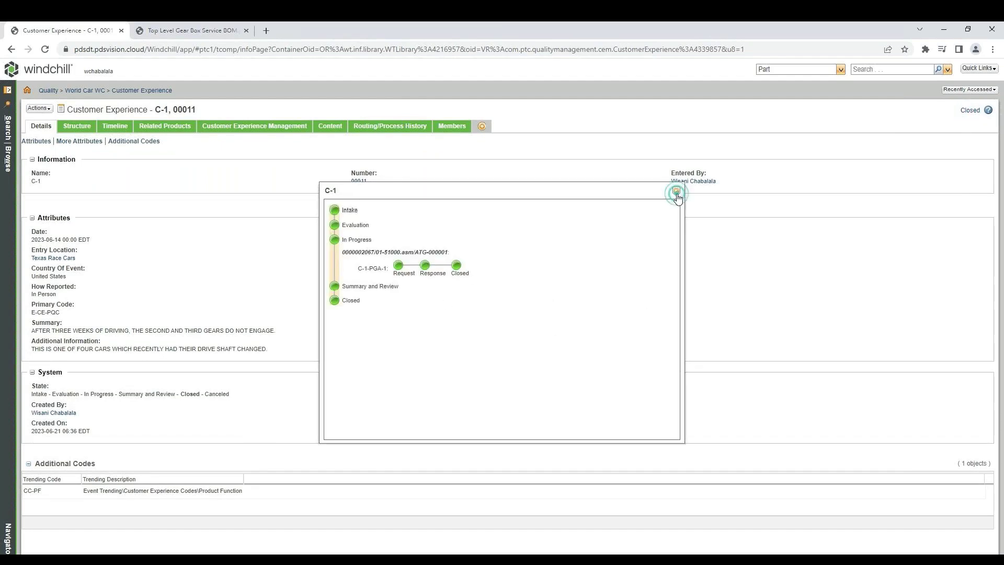